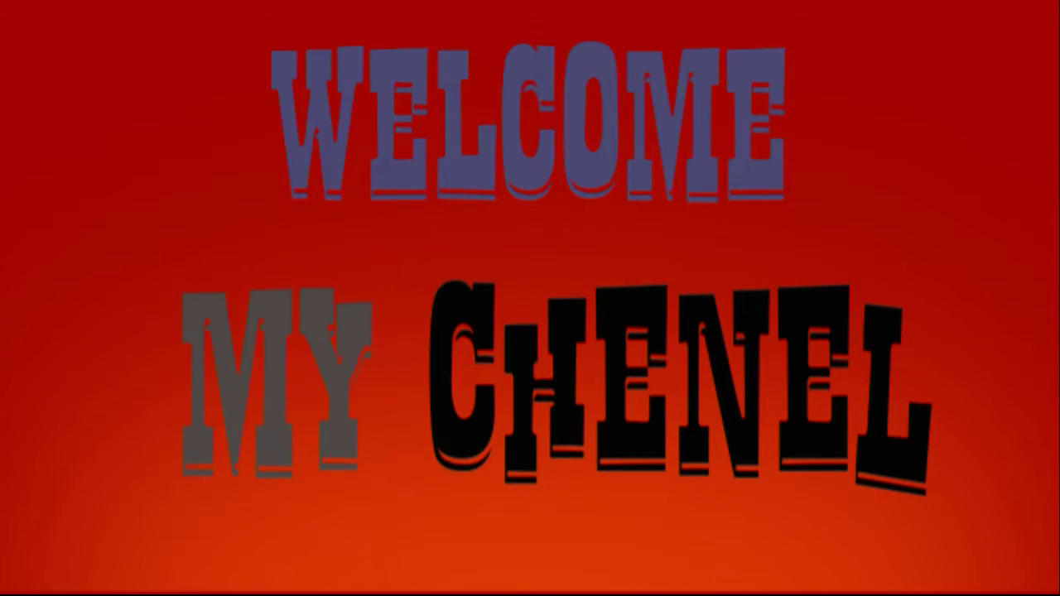
Write a Notepad note about making a sticker in Photoshop CS3, then minimize Notepad.
text(ini)
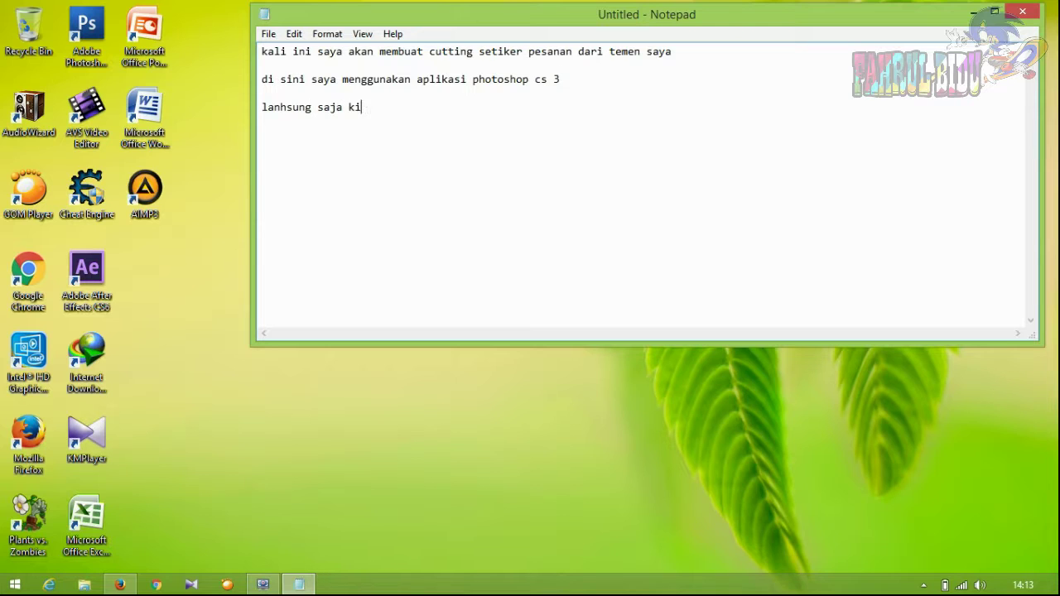
click(974, 11)
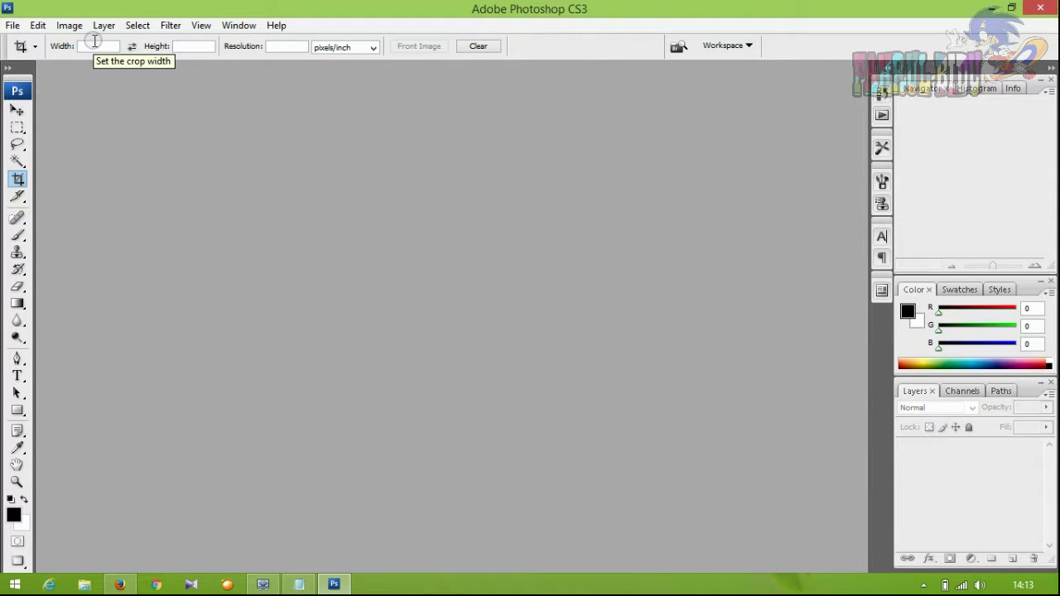
Create a new blank white document, Untitled-1, and select the Horizontal Type tool.
click(12, 25)
click(52, 42)
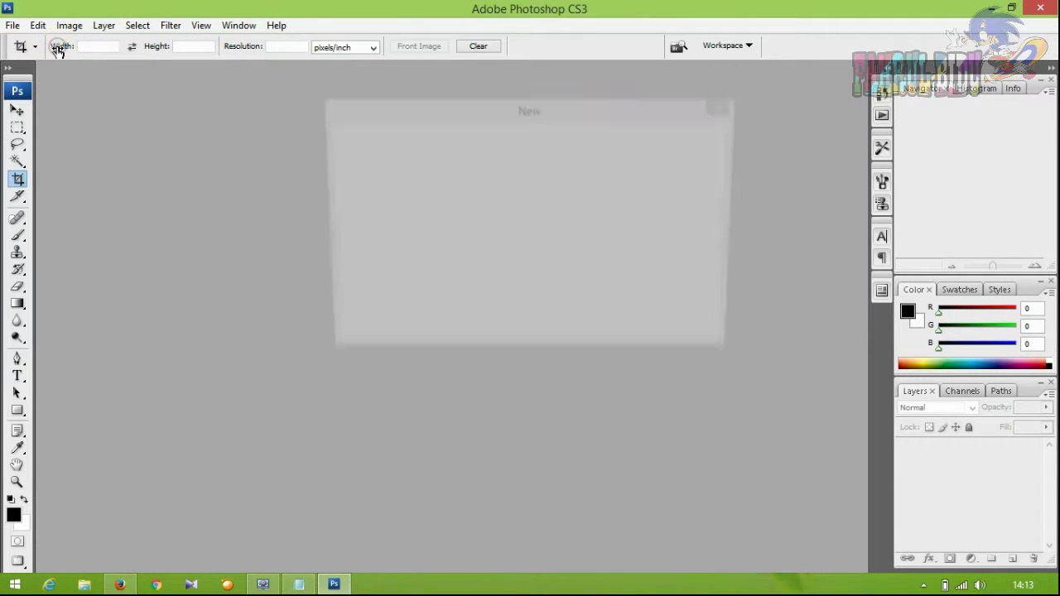
click(667, 138)
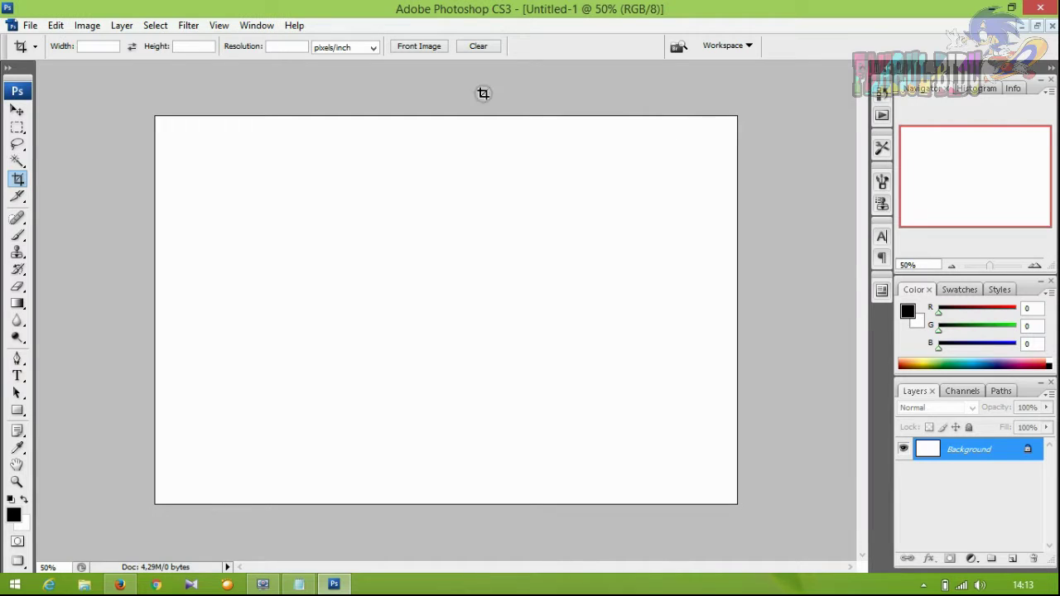
click(17, 109)
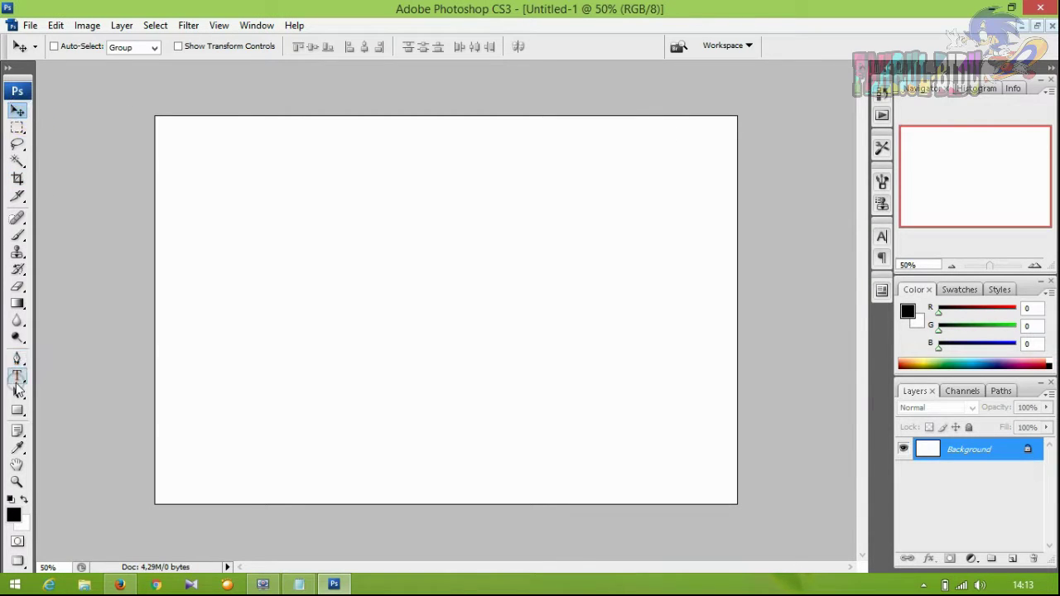
click(15, 379)
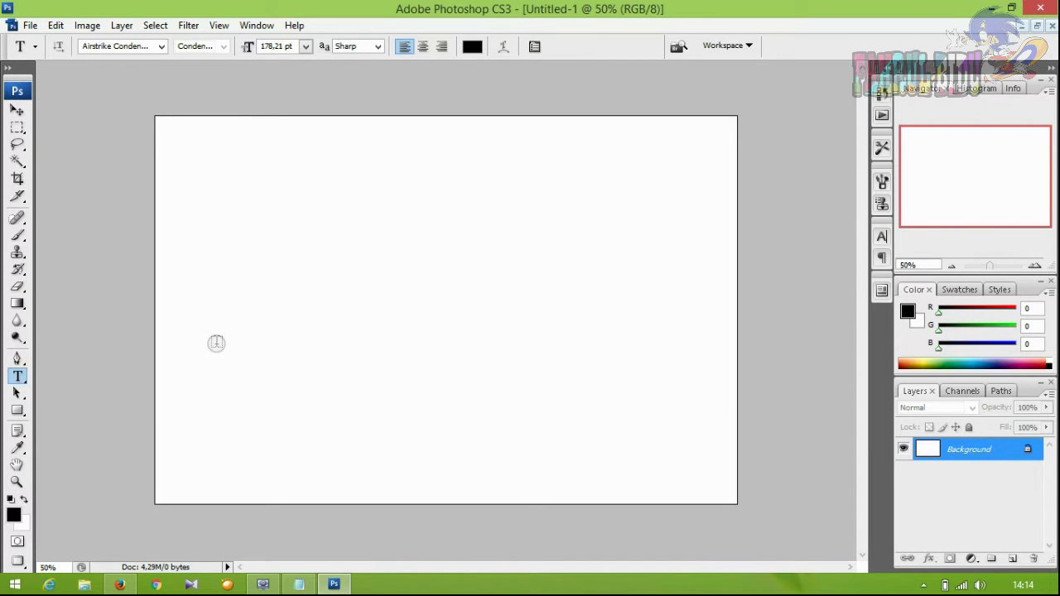
Type DOBLEH on the canvas and move it toward the centre.
click(283, 323)
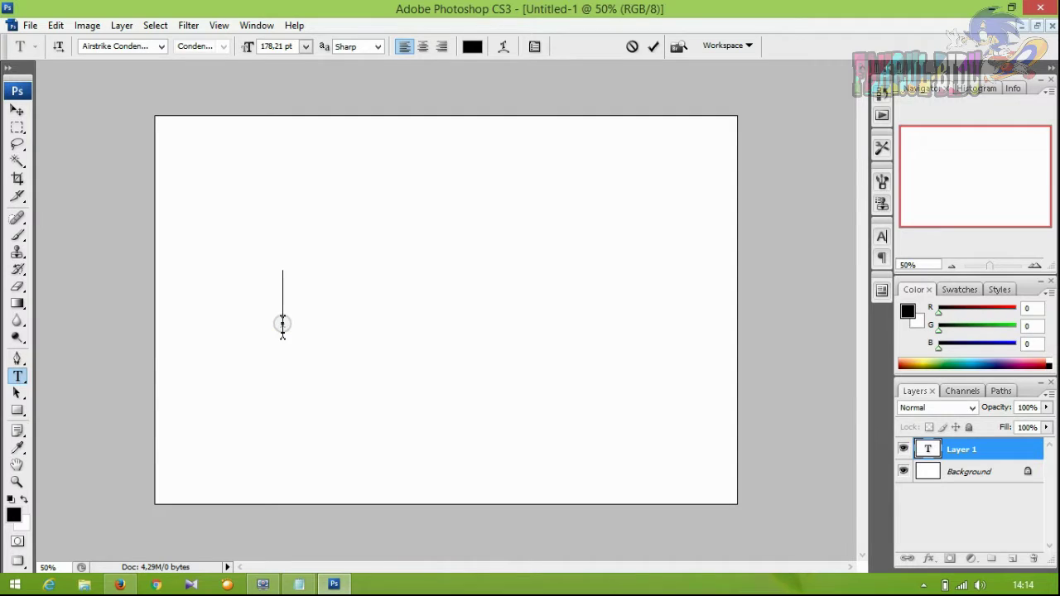
text(DOBLEH)
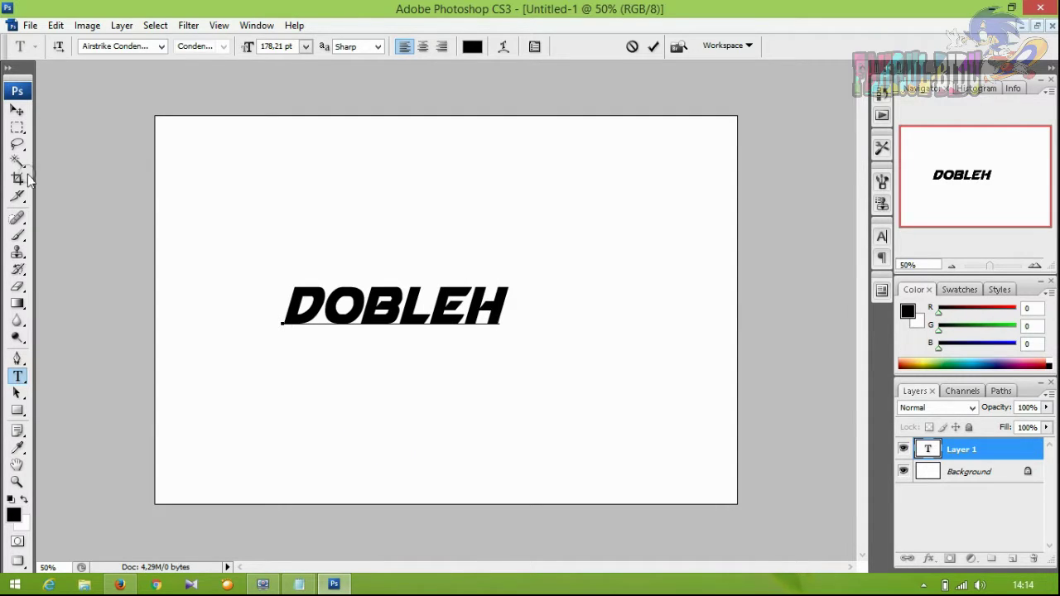
click(19, 116)
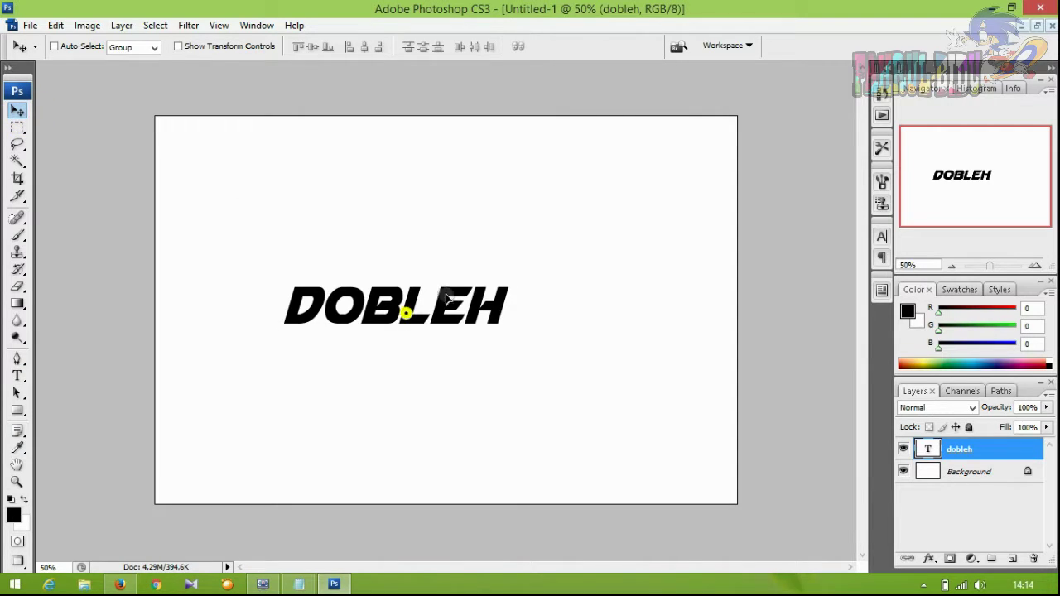
drag(407, 307, 489, 278)
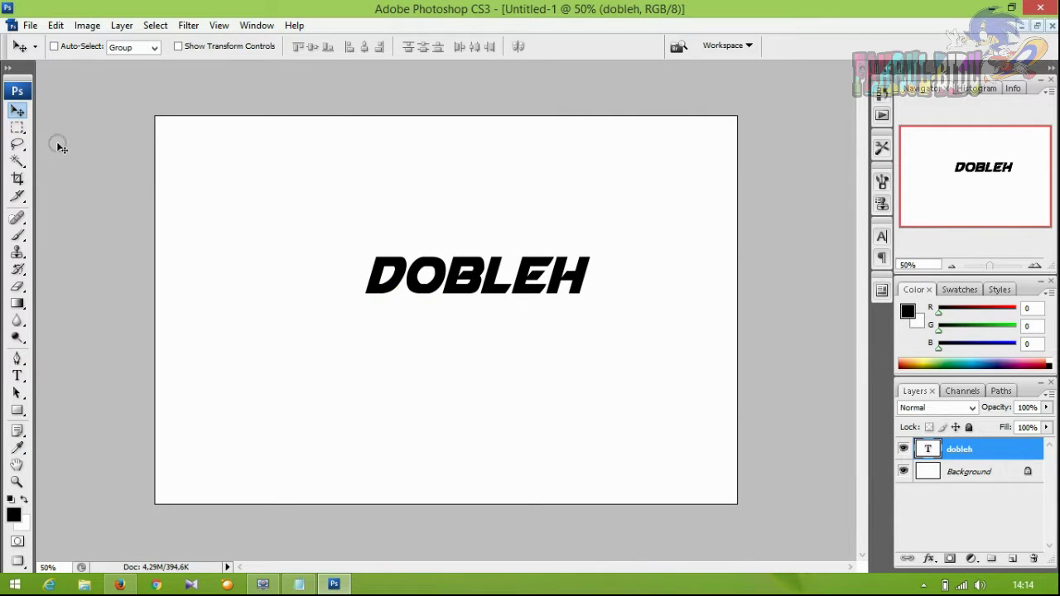
Browse the font list, then start a new text layer above DOBLEH, erasing a trial 'mr'.
click(18, 376)
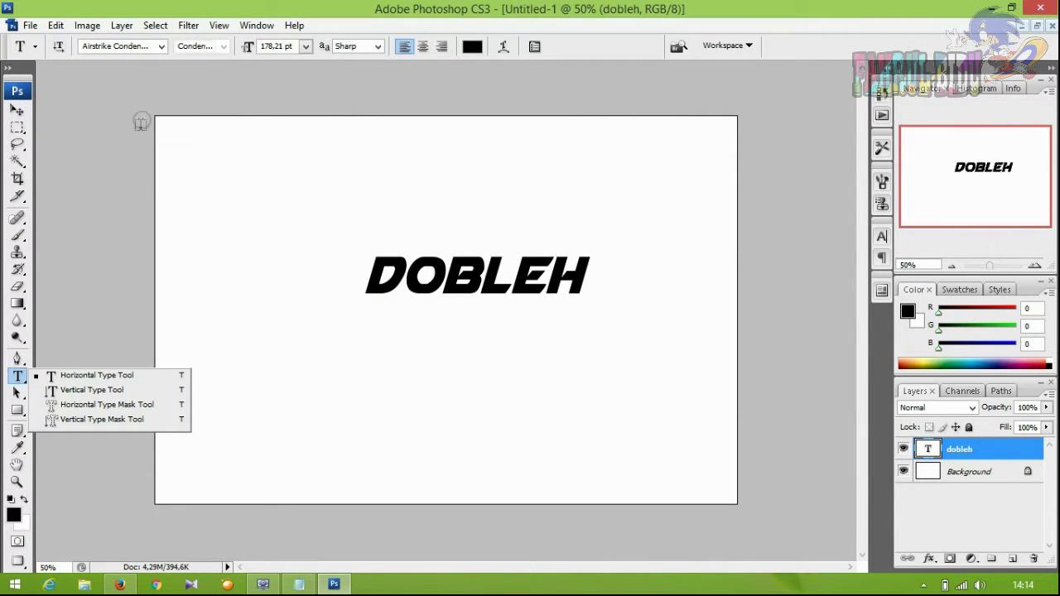
click(161, 48)
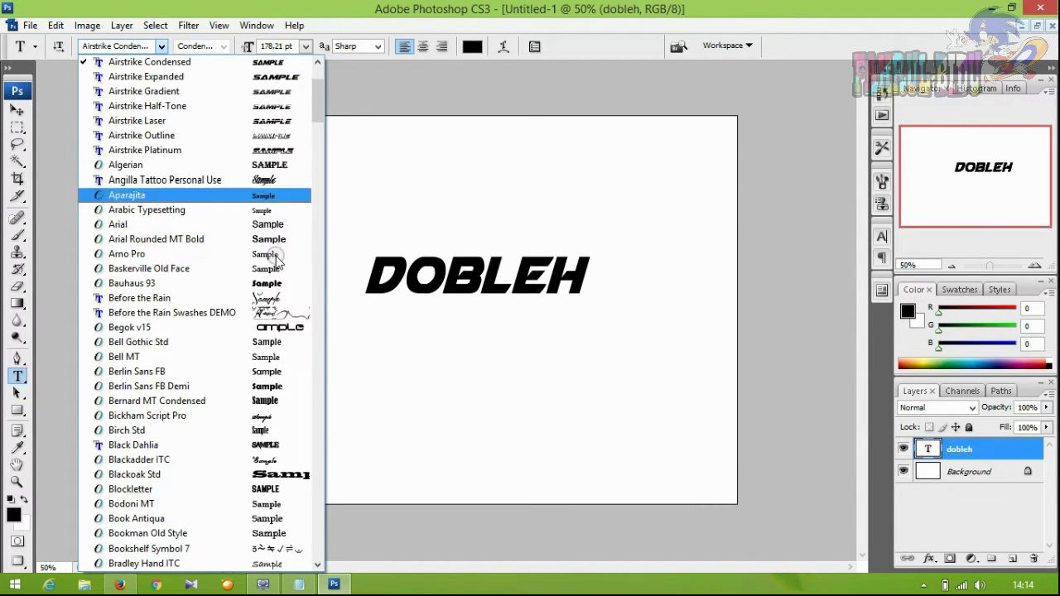
key(Down)
key(Down)
key(Down)
key(Down)
key(Down)
key(Down)
key(Down)
key(Down)
key(Down)
key(Down)
key(Down)
key(Down)
key(Down)
key(Down)
key(Down)
key(Up)
key(Up)
key(Up)
key(Escape)
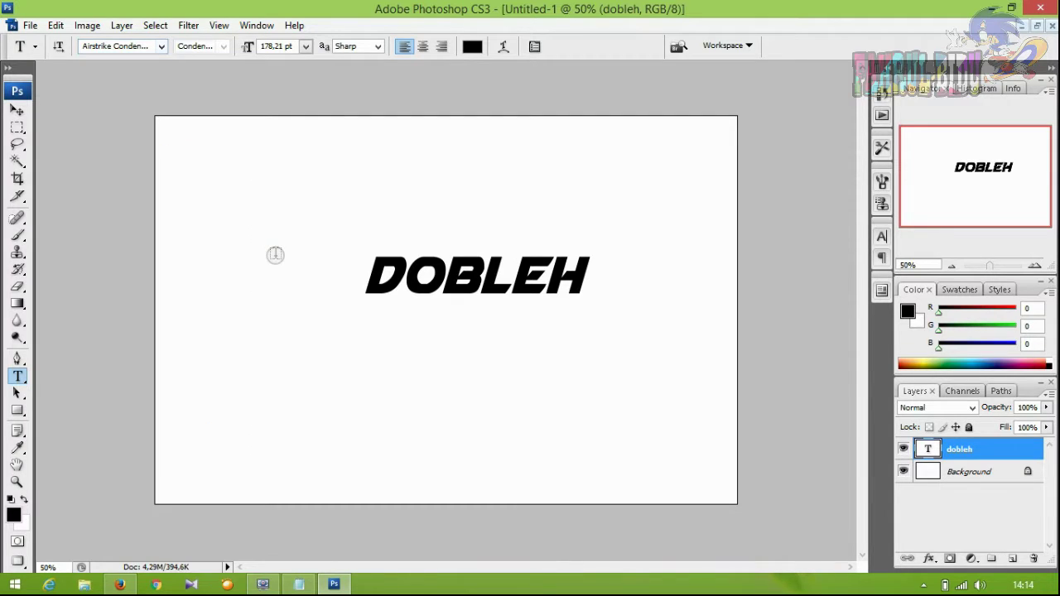
click(330, 214)
text(mr)
key(BackSpace)
key(BackSpace)
Set the type font to La Tequila, test it with 'MR', then erase it.
click(163, 48)
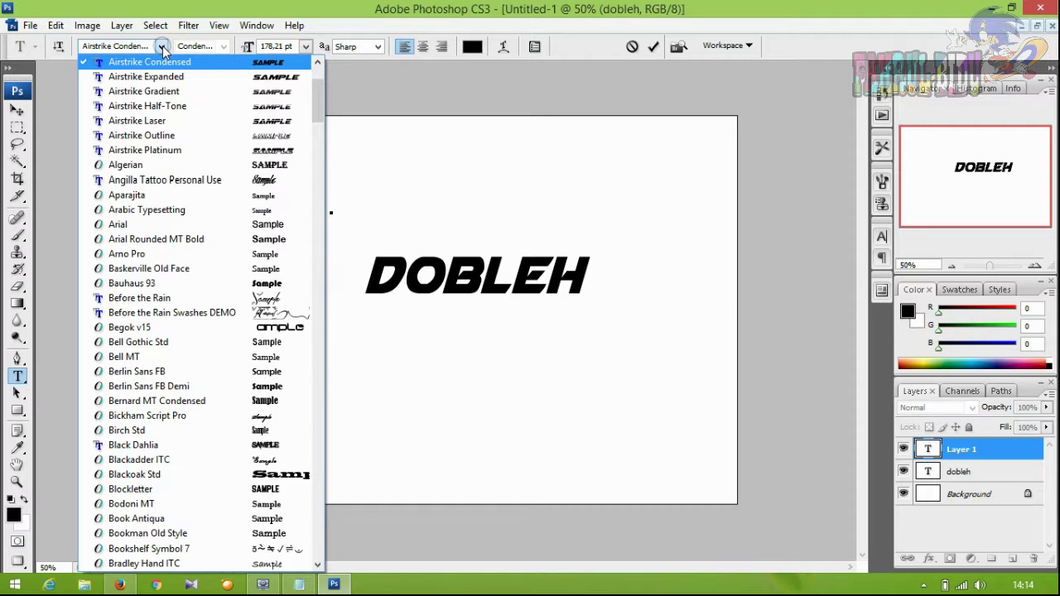
key(Down)
key(Page_Down)
key(Page_Down)
key(Page_Down)
key(Down)
key(Down)
key(Down)
key(Down)
key(Down)
key(Down)
key(Down)
key(Down)
key(Down)
key(Down)
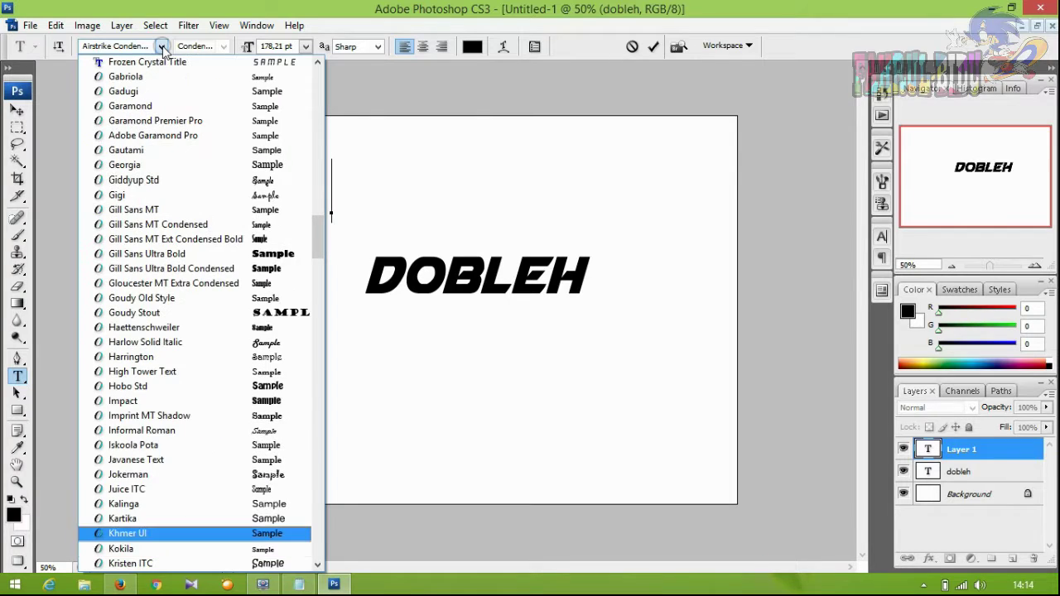
key(Down)
key(Down)
key(Down)
key(Down)
key(Up)
key(Up)
key(Up)
key(Down)
key(Down)
key(Down)
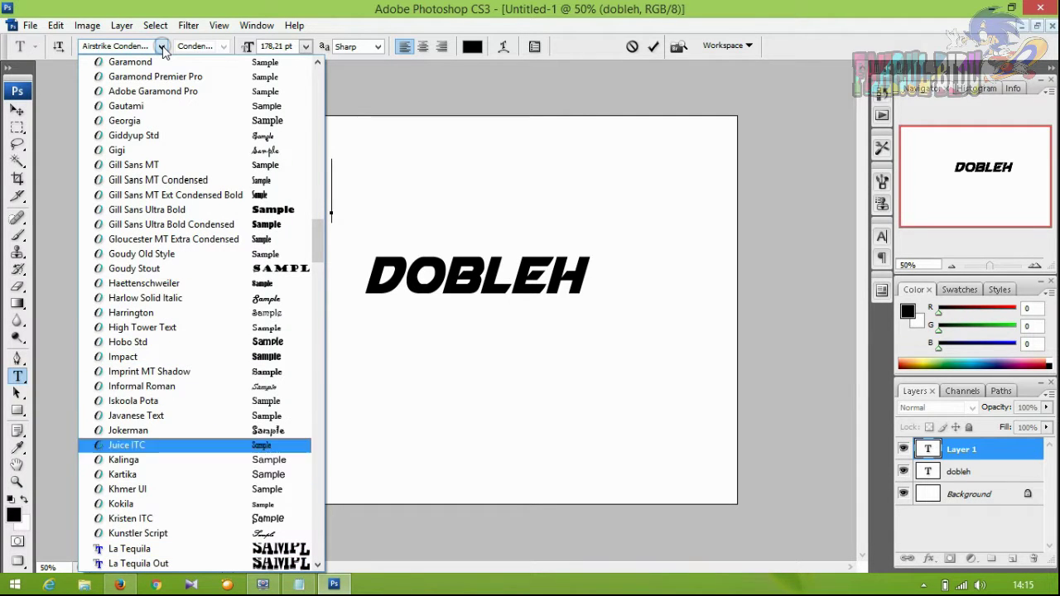
click(129, 550)
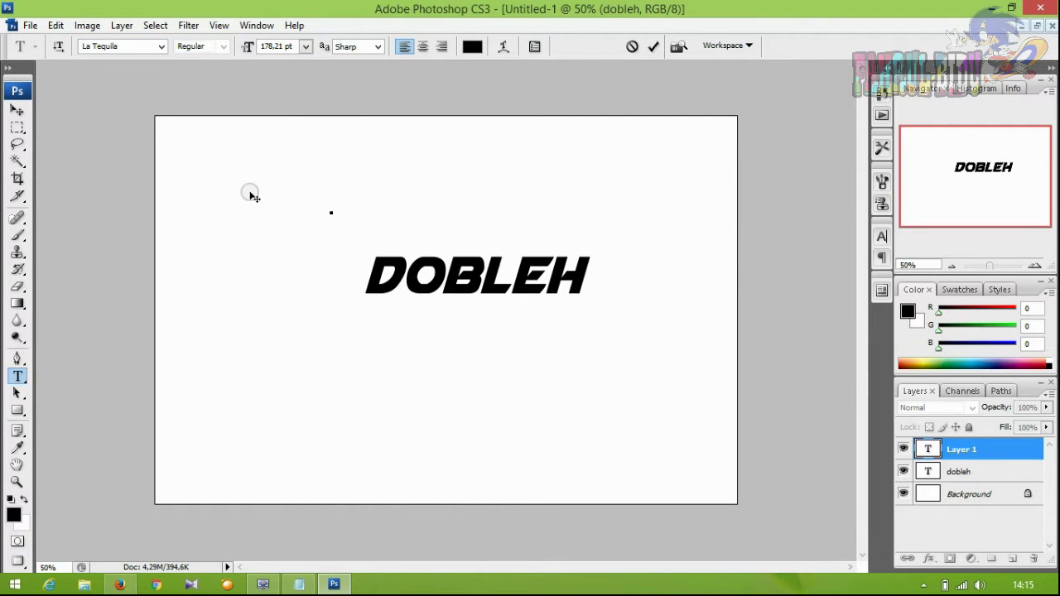
text(MR)
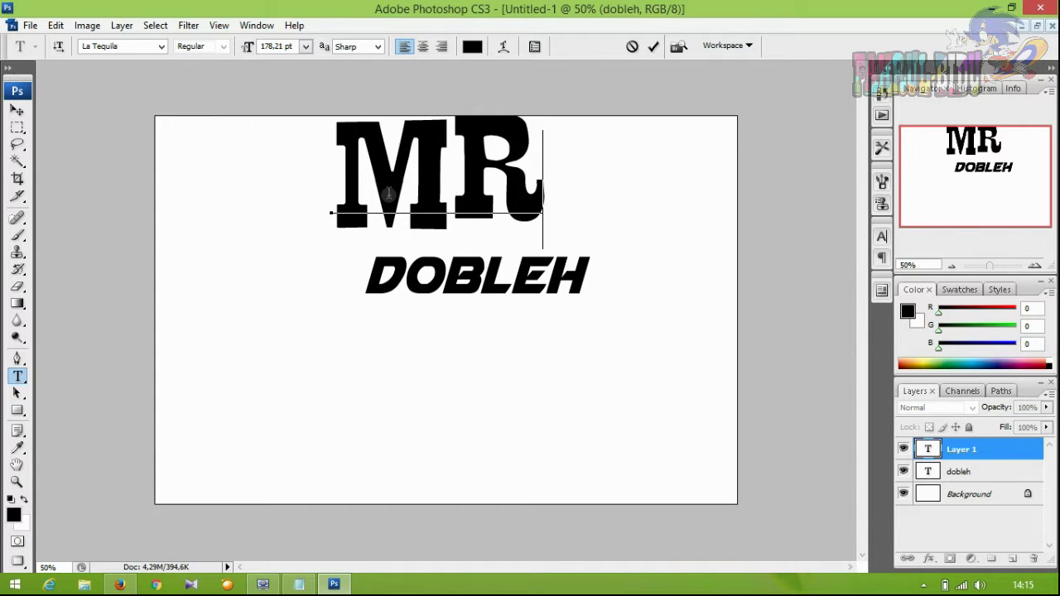
key(BackSpace)
key(BackSpace)
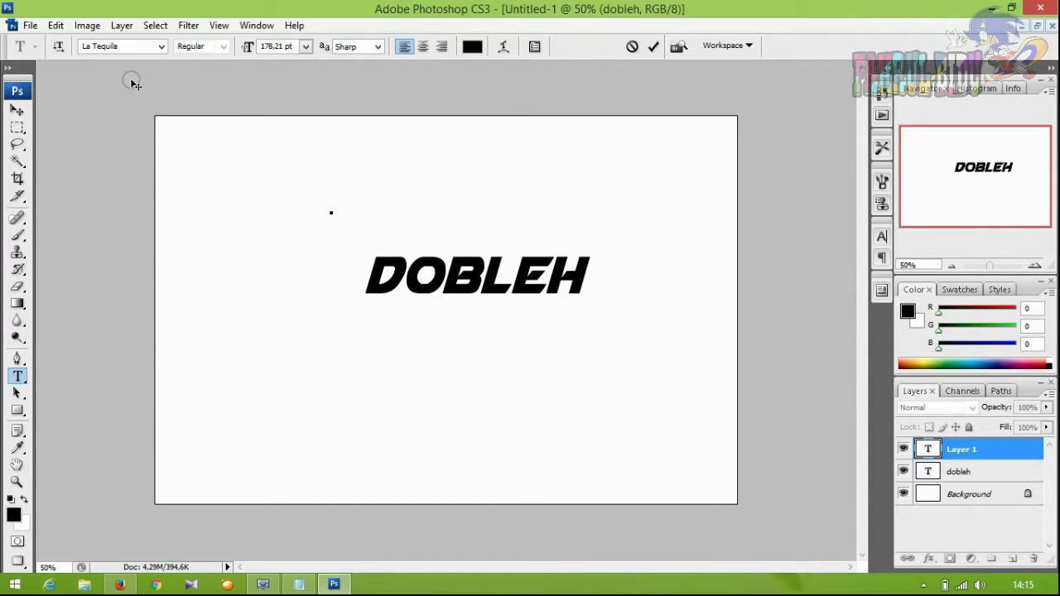
Type 'M' in the Death Star font, trying and erasing several R variants.
click(162, 46)
mouse_move(317, 274)
mouse_down()
mouse_move(323, 207)
mouse_move(318, 346)
mouse_move(310, 242)
mouse_move(322, 194)
mouse_up()
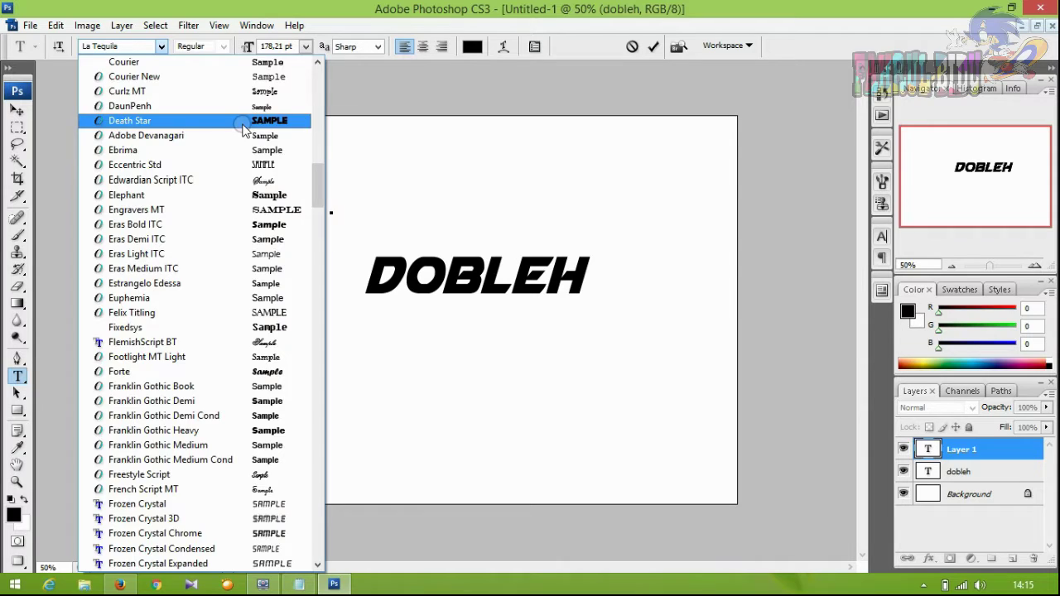
click(246, 123)
text(MR)
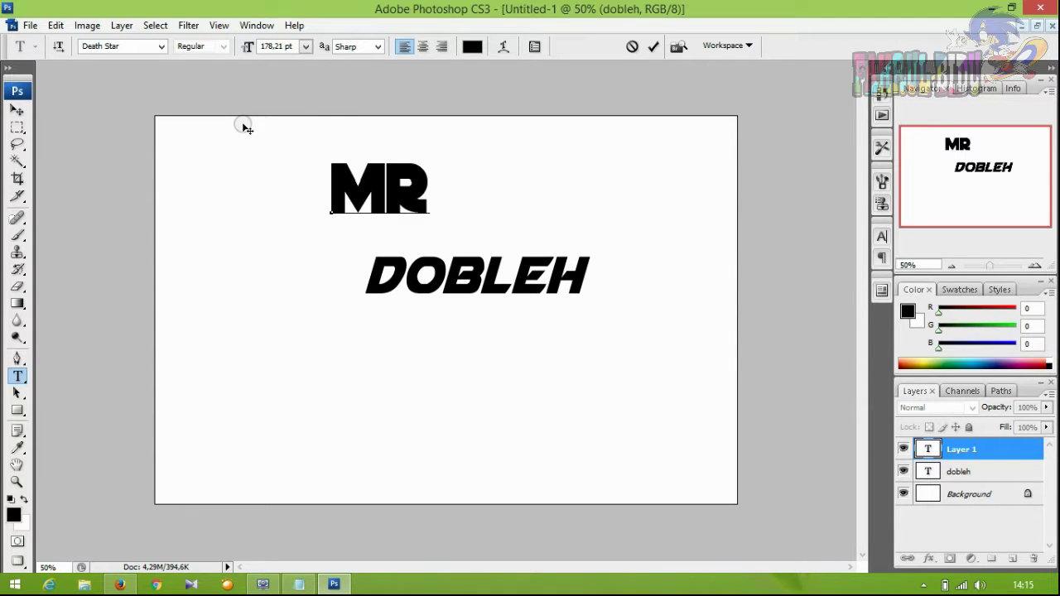
key(BackSpace)
text(R.)
key(BackSpace)
key(BackSpace)
text(R)
key(BackSpace)
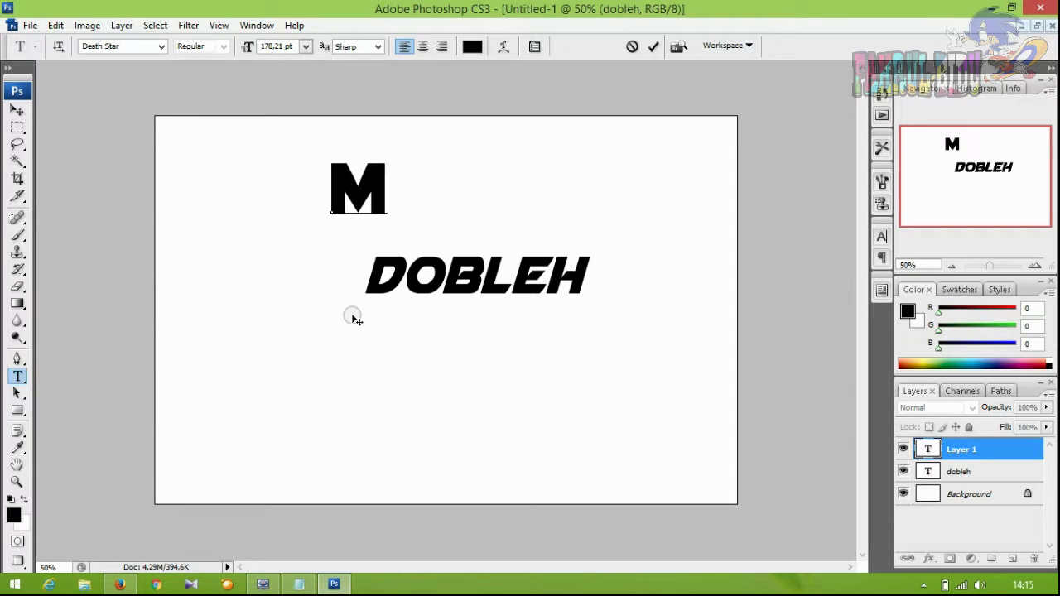
text(R.)
key(BackSpace)
key(BackSpace)
Add an R in Airstrike Academy and move the Mr text down-left above DOBLEH.
click(162, 46)
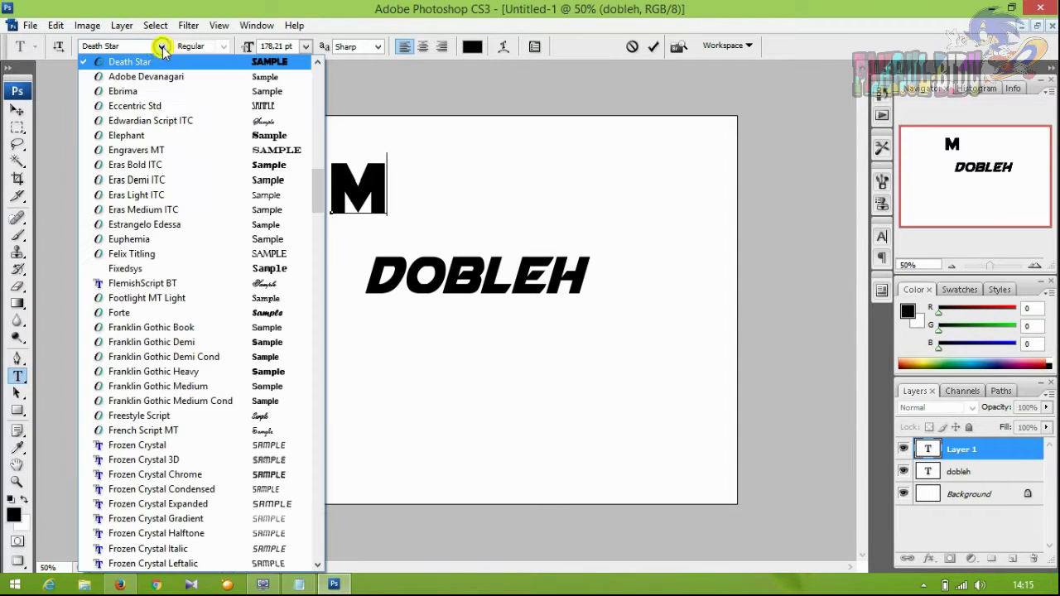
scroll(212, 203, up, 1)
scroll(212, 203, up, 5)
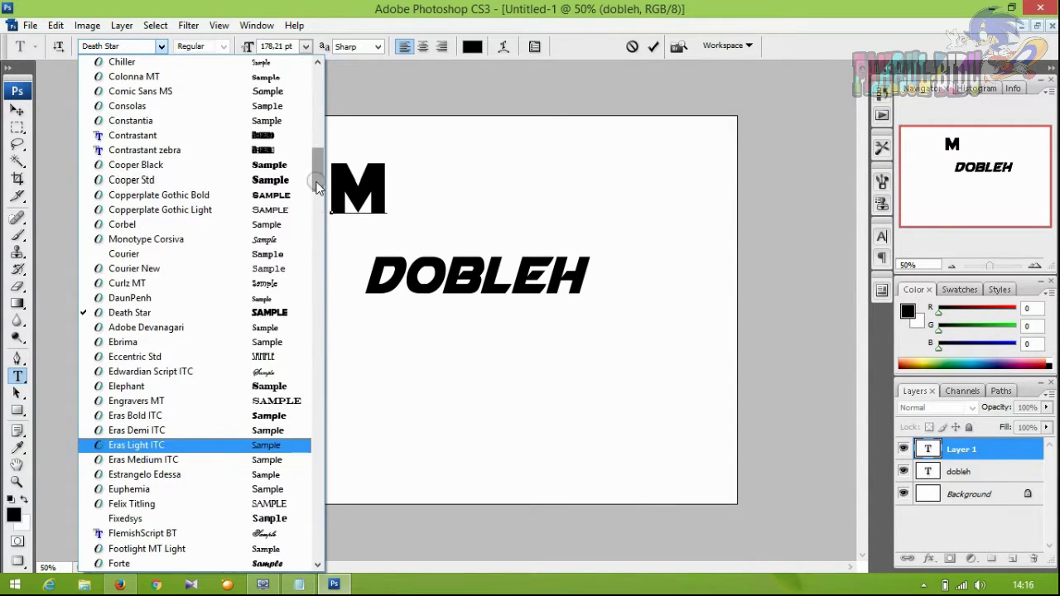
drag(317, 162, 317, 104)
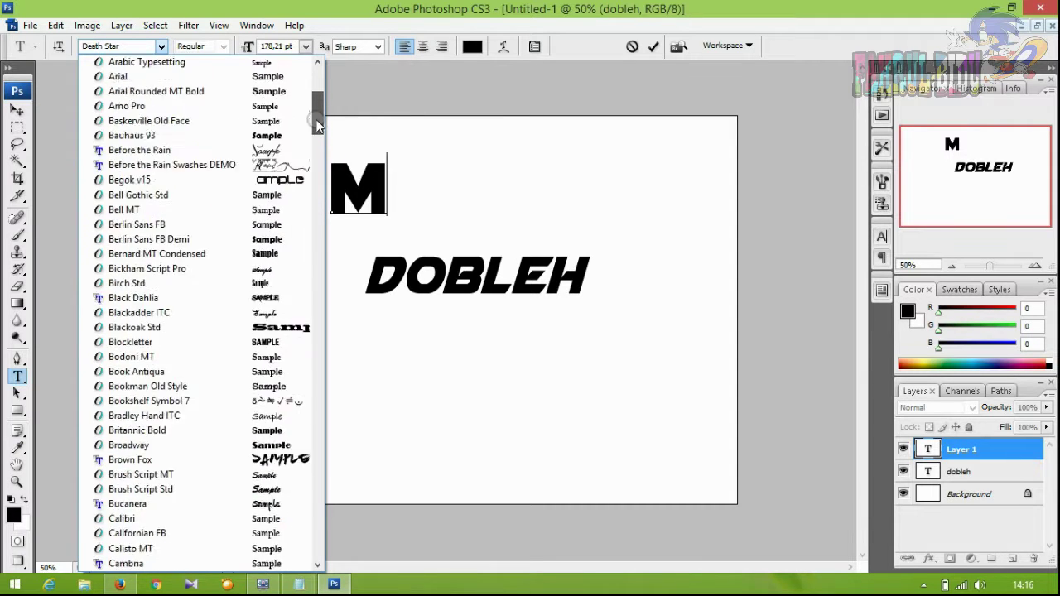
click(273, 121)
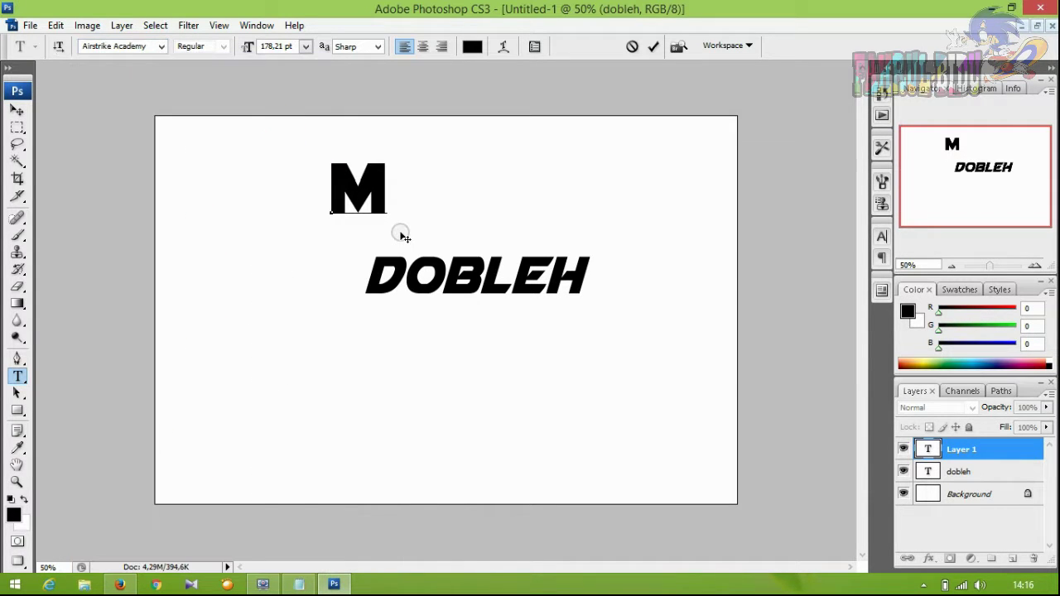
text(R)
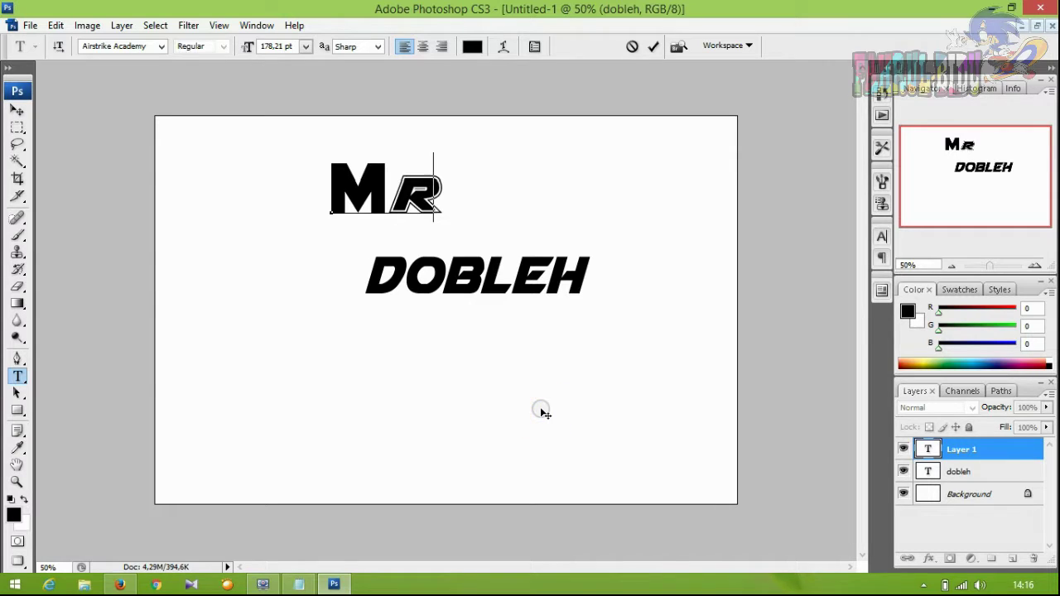
click(17, 111)
mouse_move(391, 196)
mouse_down()
mouse_move(354, 238)
mouse_move(336, 238)
mouse_up()
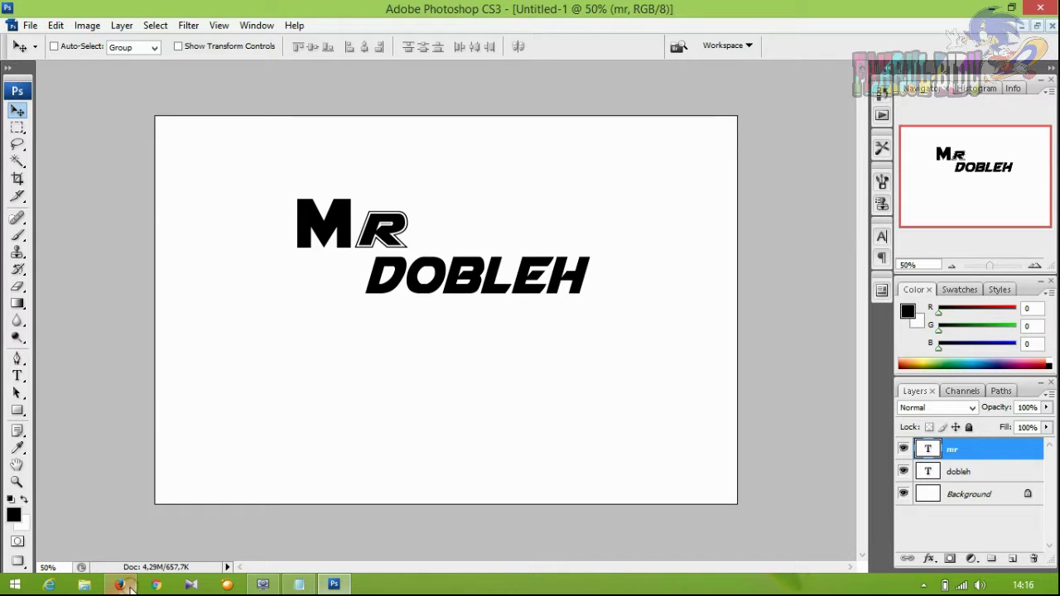
Open colorful-diagonal-stripe-vector-pattern-83421.jpg from D:\GAMBAR\photoshop in Photoshop.
click(83, 586)
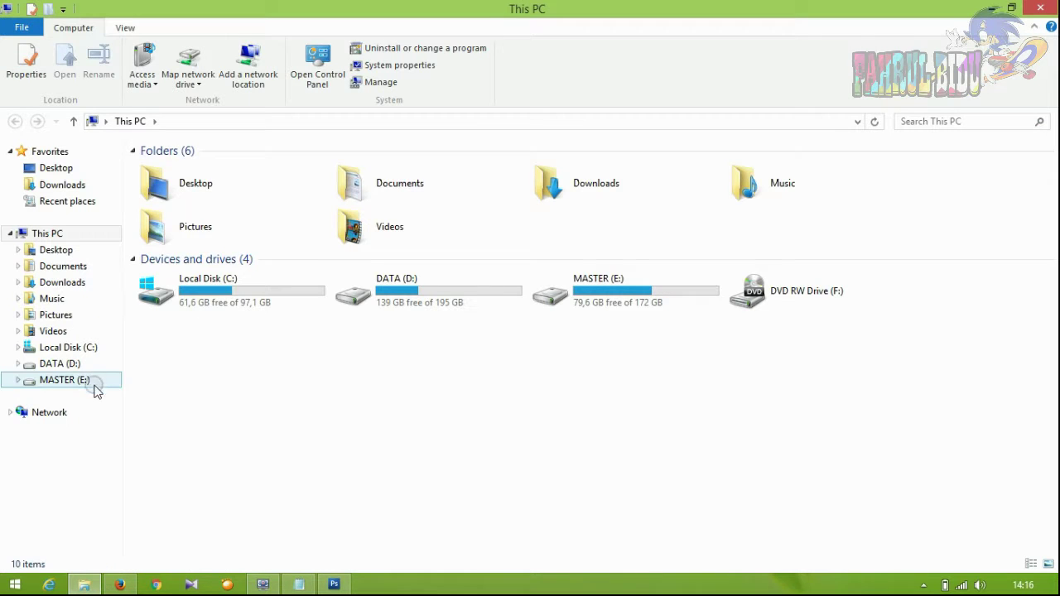
click(69, 369)
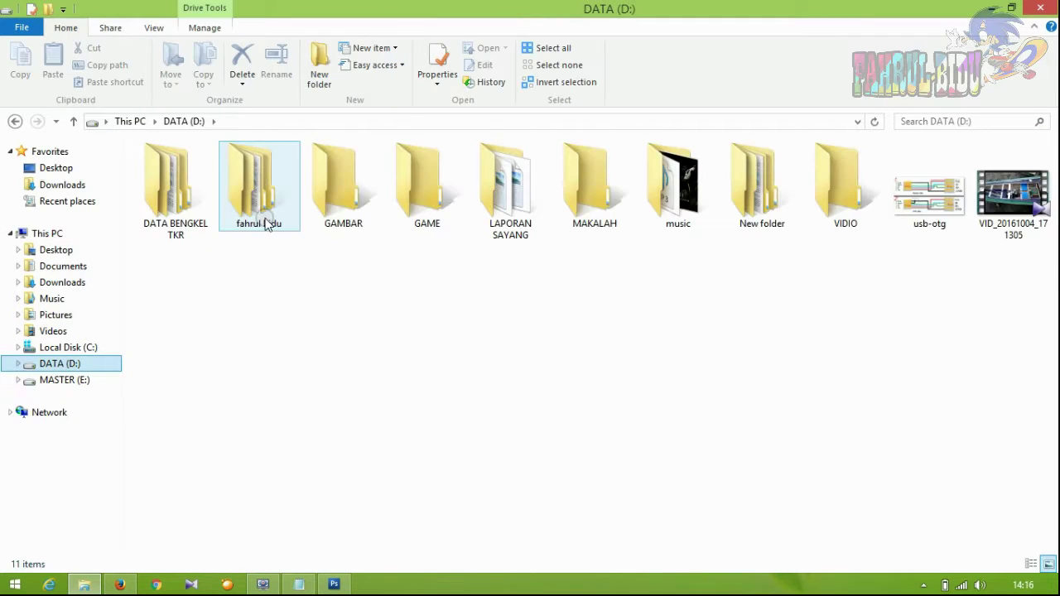
double_click(365, 205)
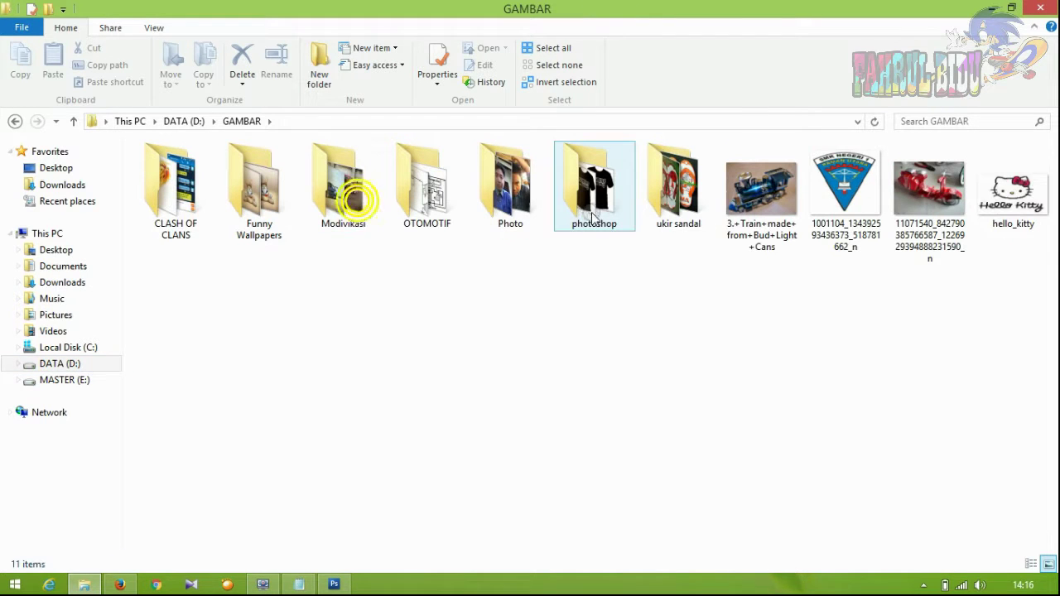
double_click(596, 207)
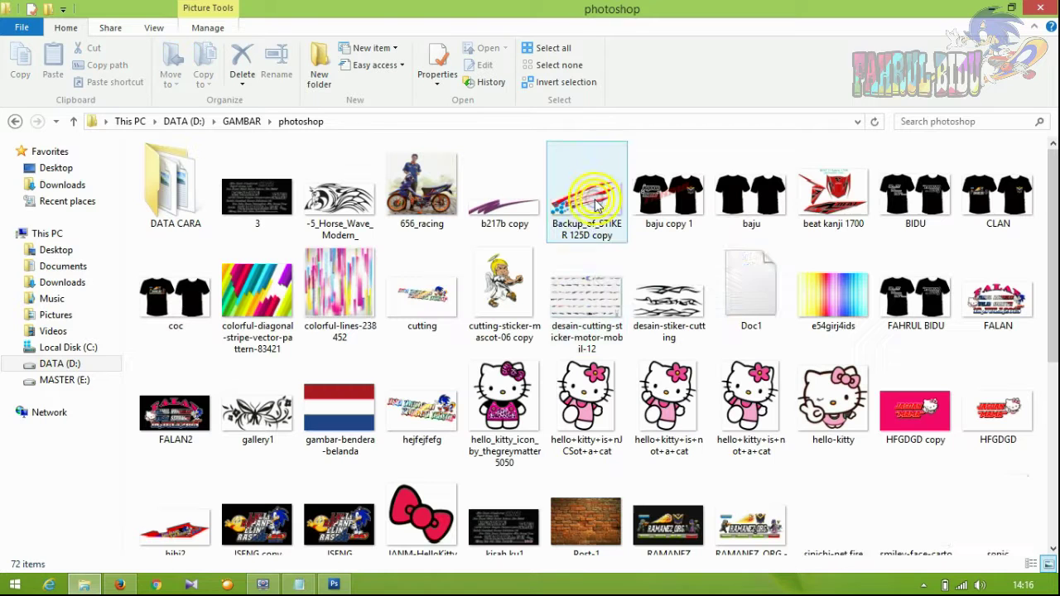
drag(265, 302, 381, 354)
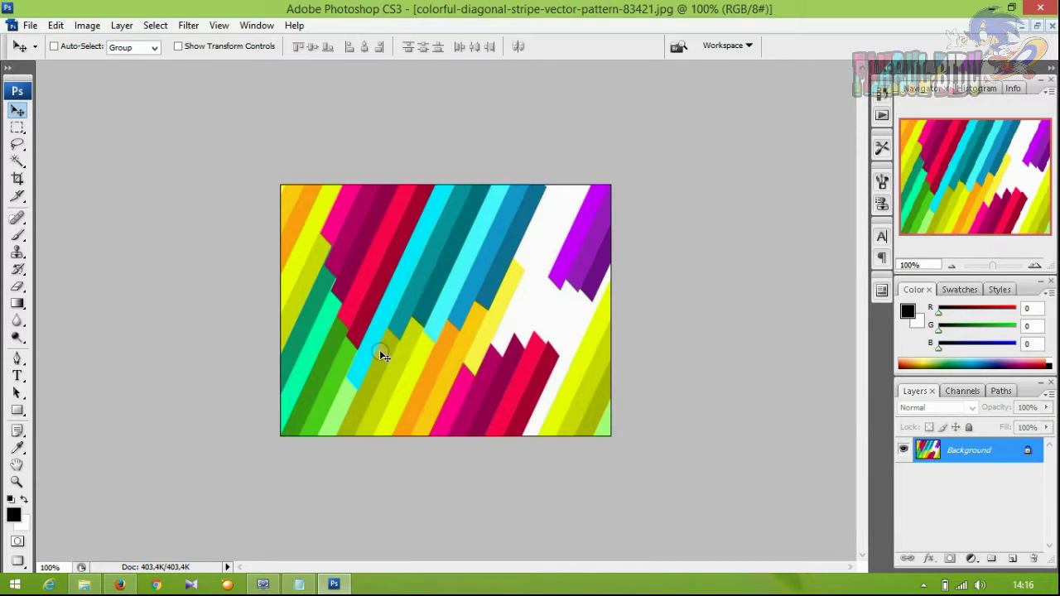
Copy the stripe image into Untitled-1 as Layer 1 and scale it over the text.
click(1037, 26)
drag(370, 178, 288, 227)
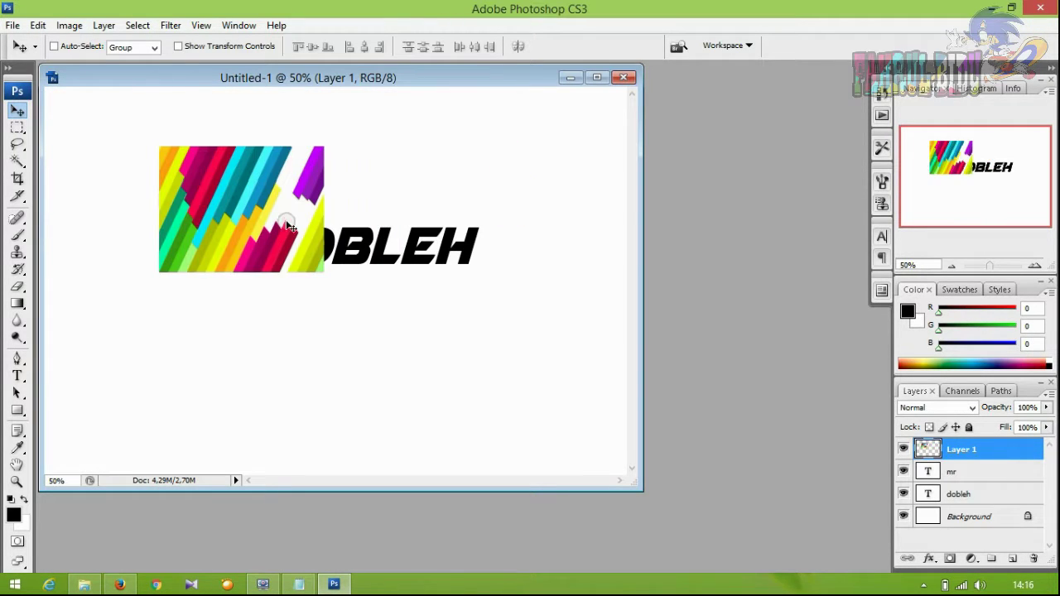
key(ctrl+t)
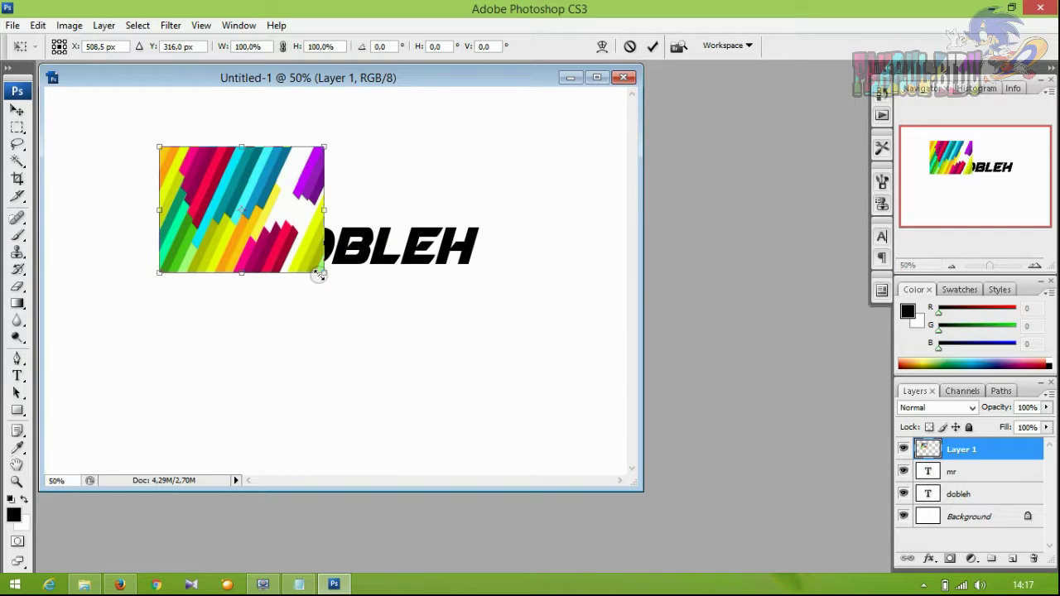
mouse_move(323, 274)
mouse_down()
mouse_move(506, 297)
mouse_move(534, 342)
mouse_up()
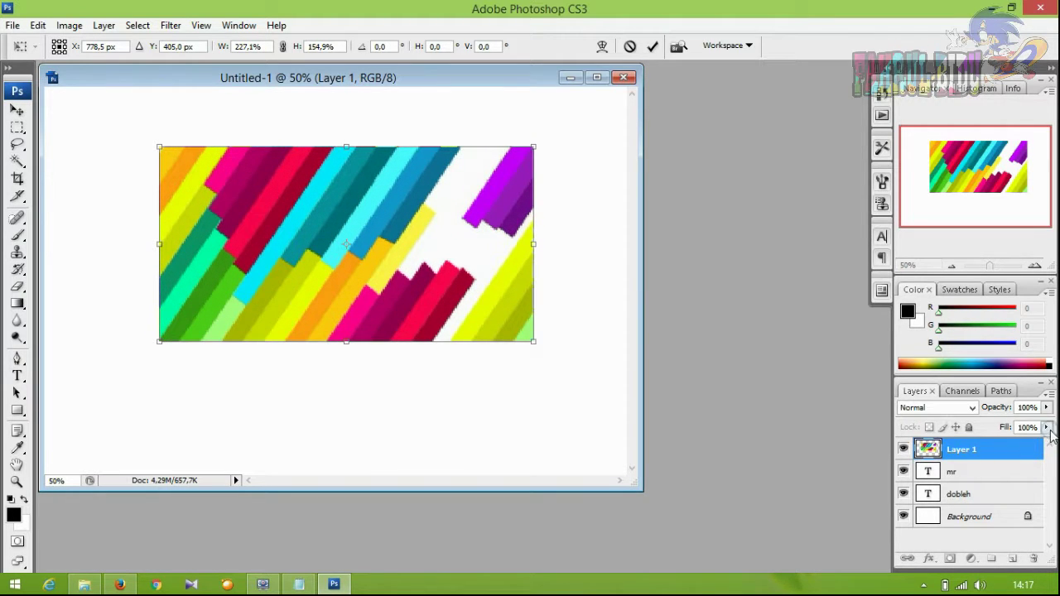
Align the stripes over the text at lowered Fill, restore Fill to 100% and commit.
click(1048, 429)
drag(1016, 442, 995, 444)
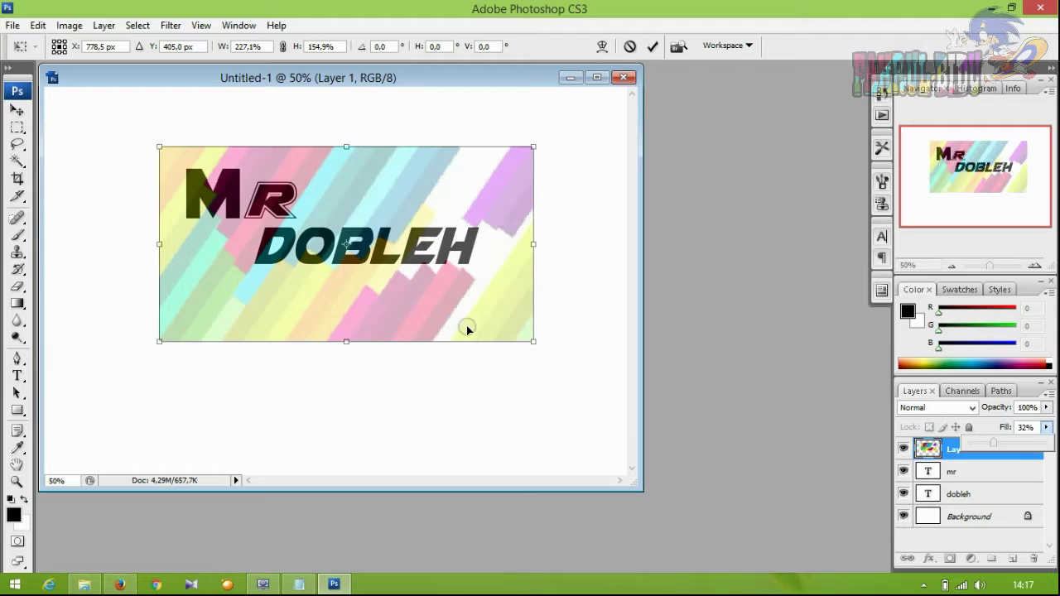
drag(467, 329, 444, 311)
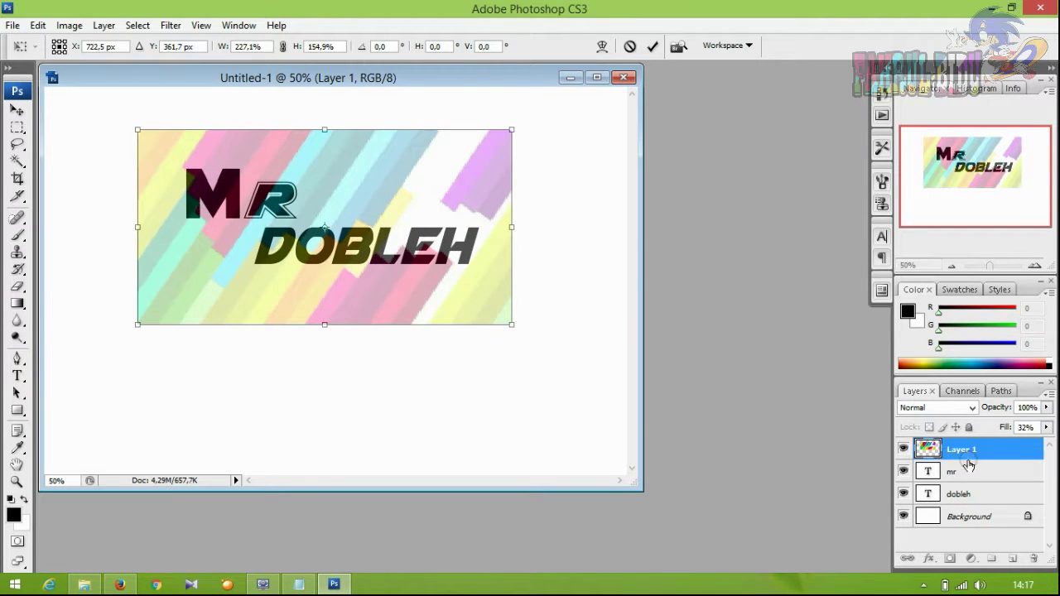
click(1048, 428)
drag(999, 443, 1051, 447)
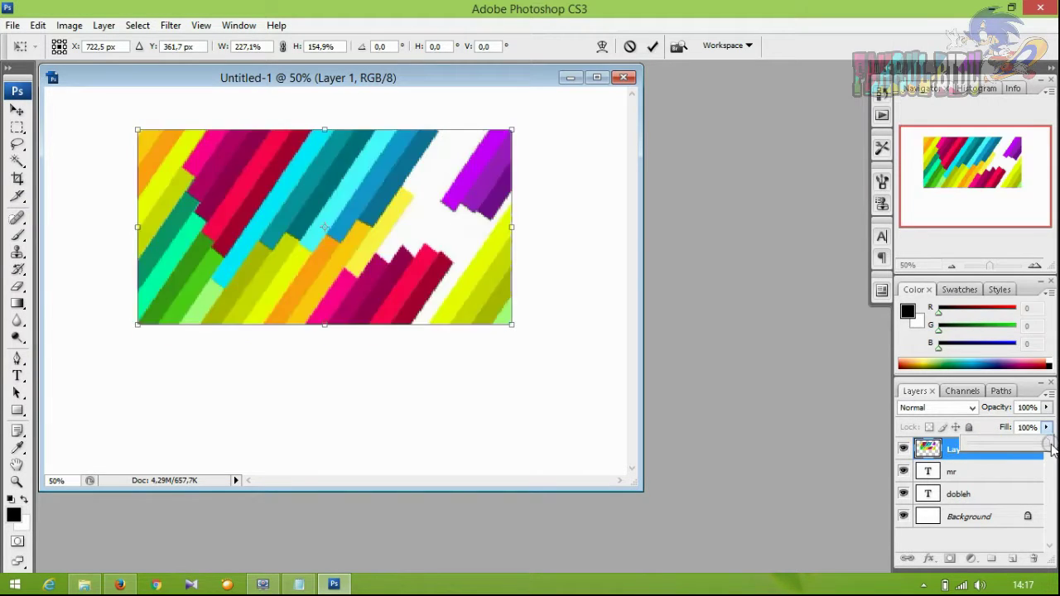
click(878, 456)
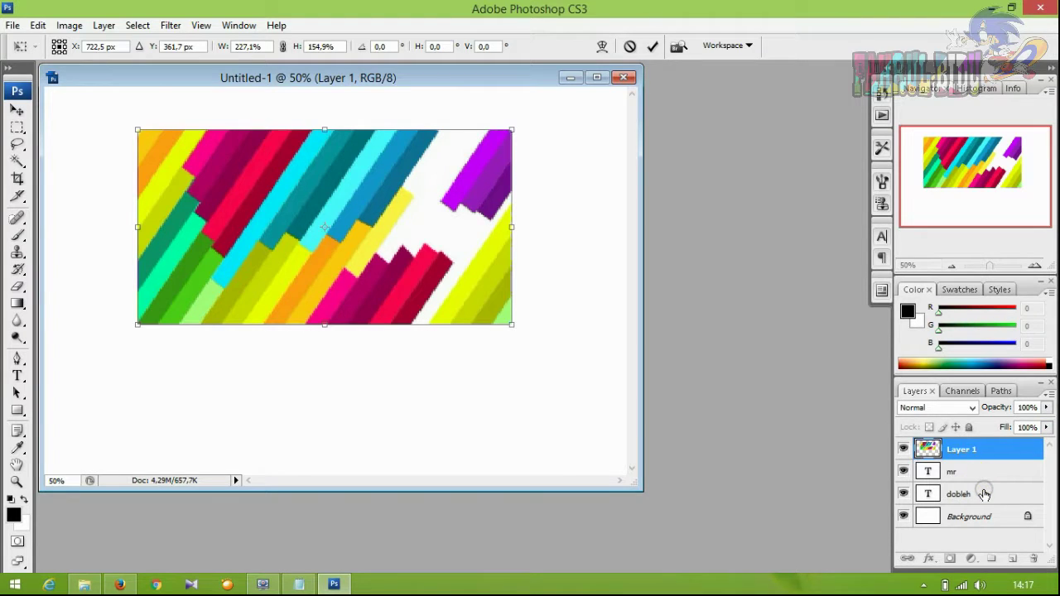
key(Return)
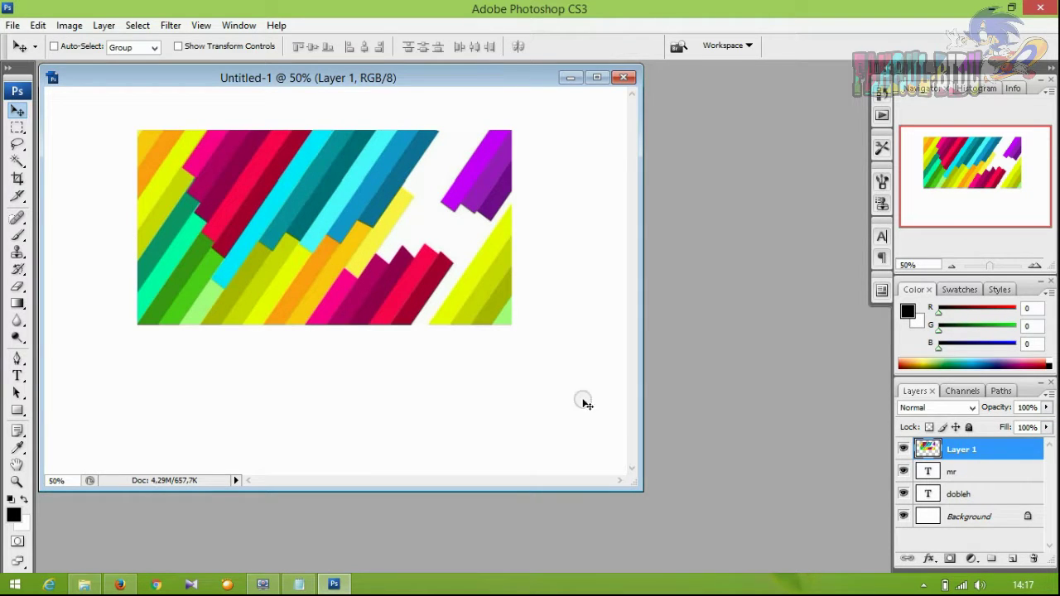
Convert the mr and dobleh text layers into one smart object.
click(960, 495)
ctrl+click(975, 471)
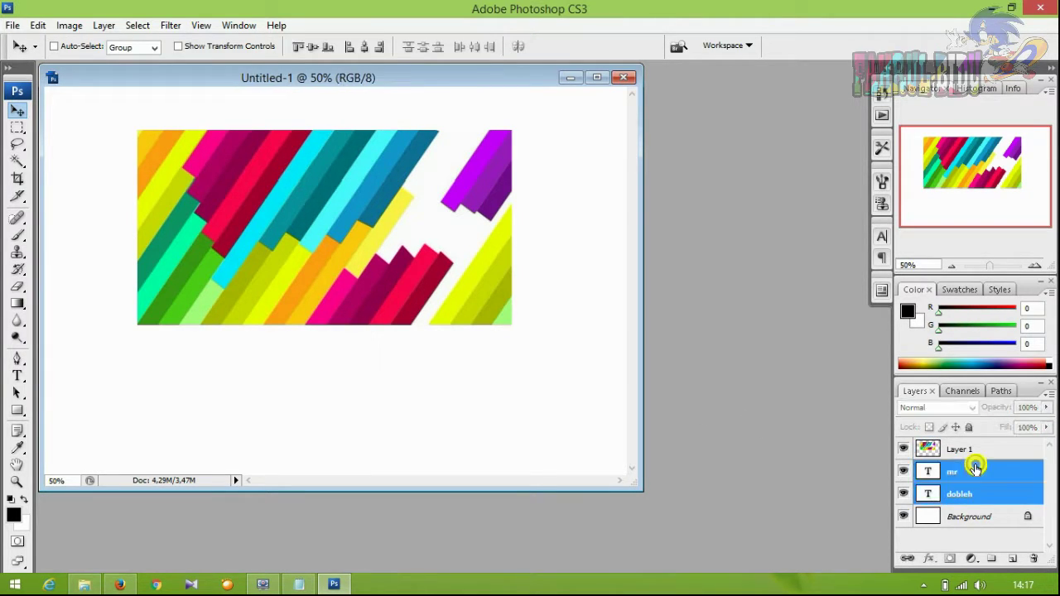
right_click(976, 471)
click(928, 103)
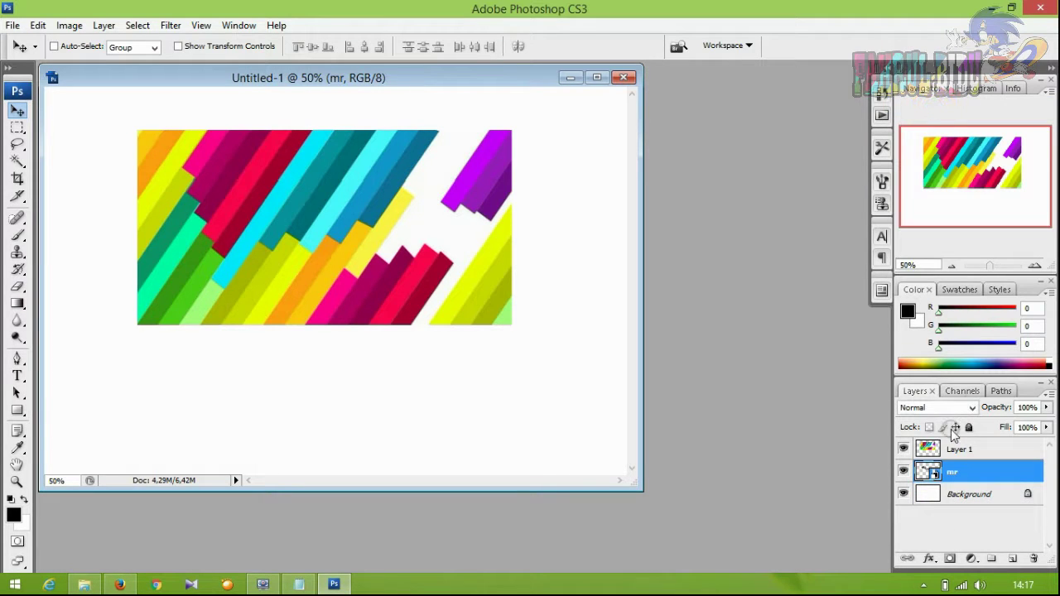
Copy the stripes inside the Mr DOBLEH lettering to Layer 2, hiding the stripe and text layers.
click(931, 451)
ctrl+click(928, 472)
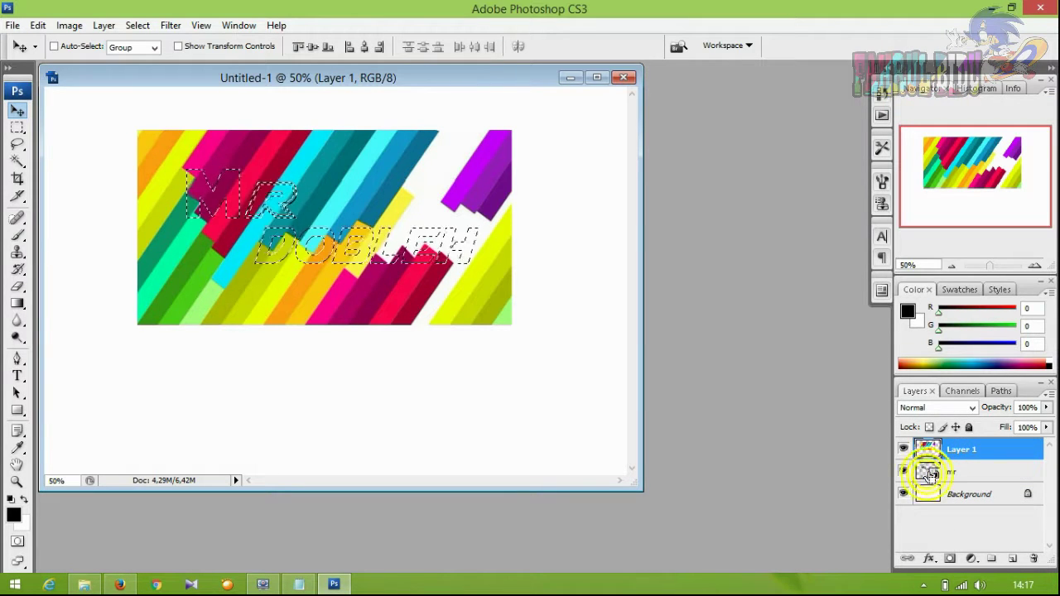
key(ctrl+j)
click(904, 472)
click(904, 493)
Give the lettering a thicker black Stroke layer style.
click(104, 25)
mouse_move(124, 109)
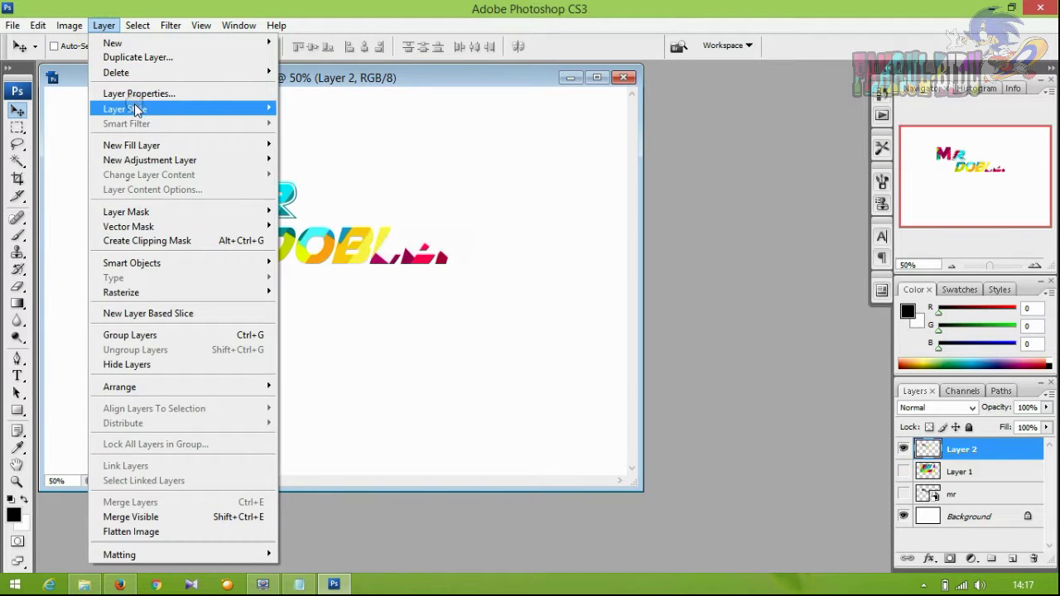
click(305, 262)
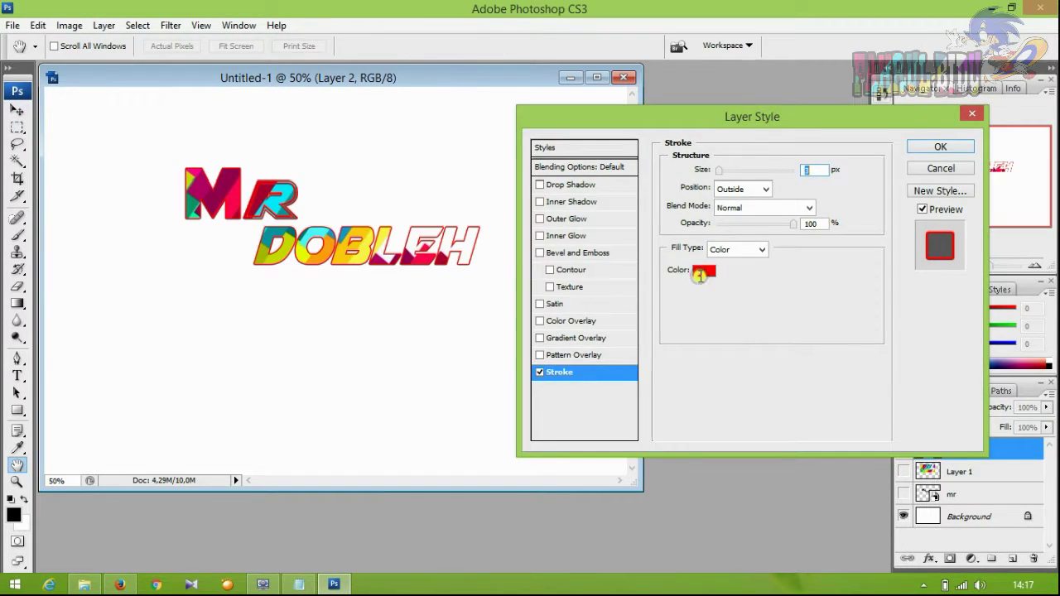
click(702, 271)
click(356, 332)
click(686, 126)
drag(701, 170, 728, 169)
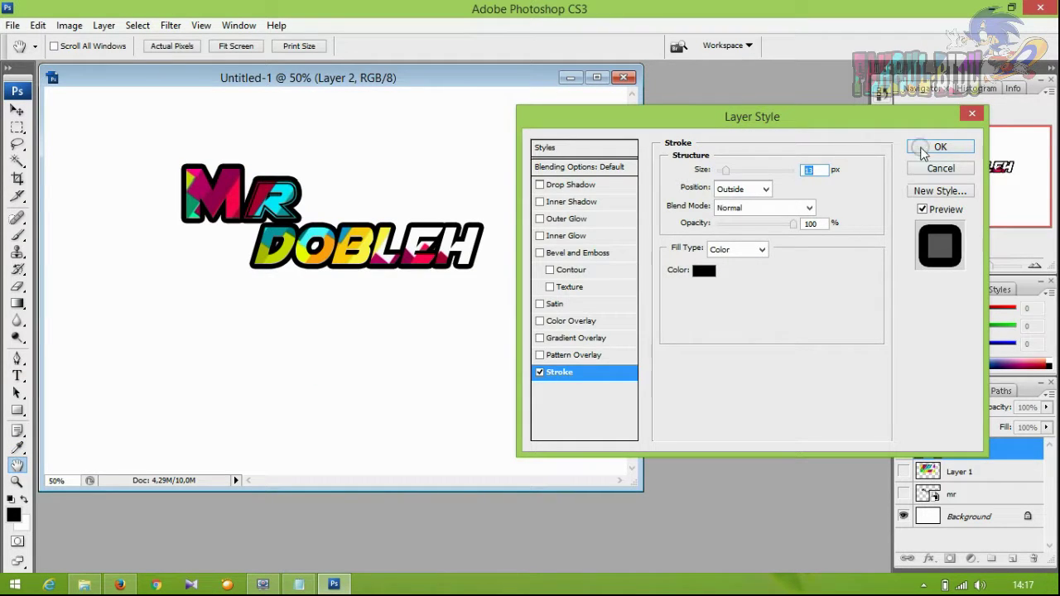
click(936, 147)
Add a 100% opacity Drop Shadow and Inner Shadow, then move the lettering lower.
right_click(1014, 451)
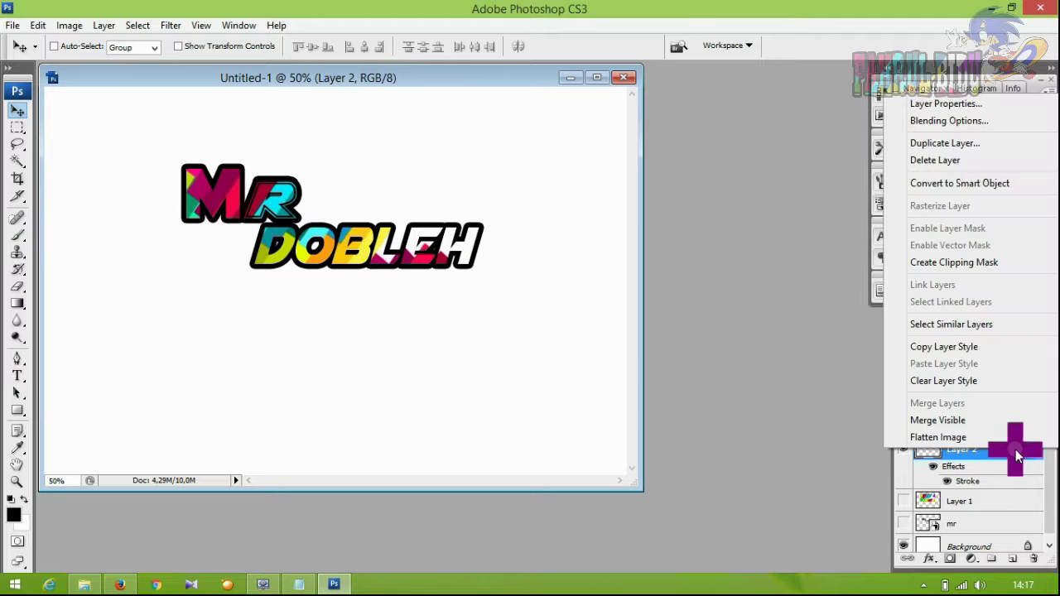
click(734, 301)
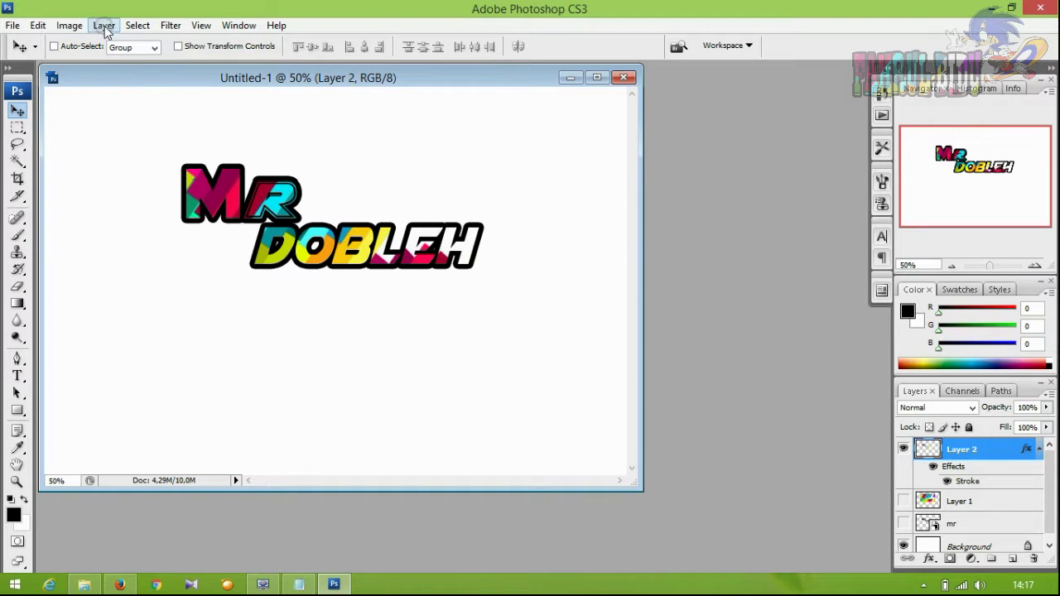
click(104, 25)
mouse_move(125, 109)
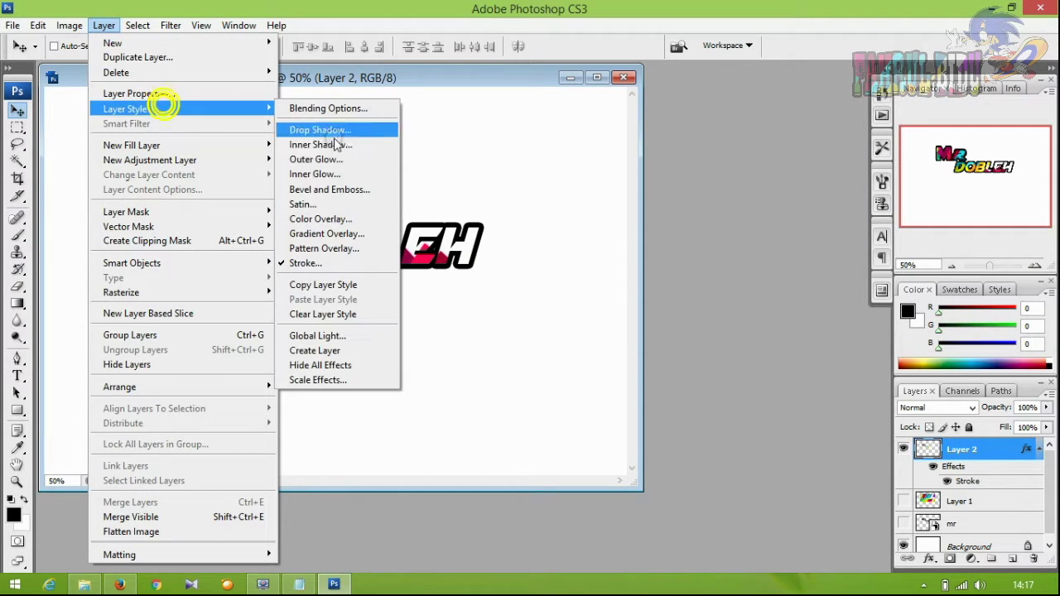
click(321, 131)
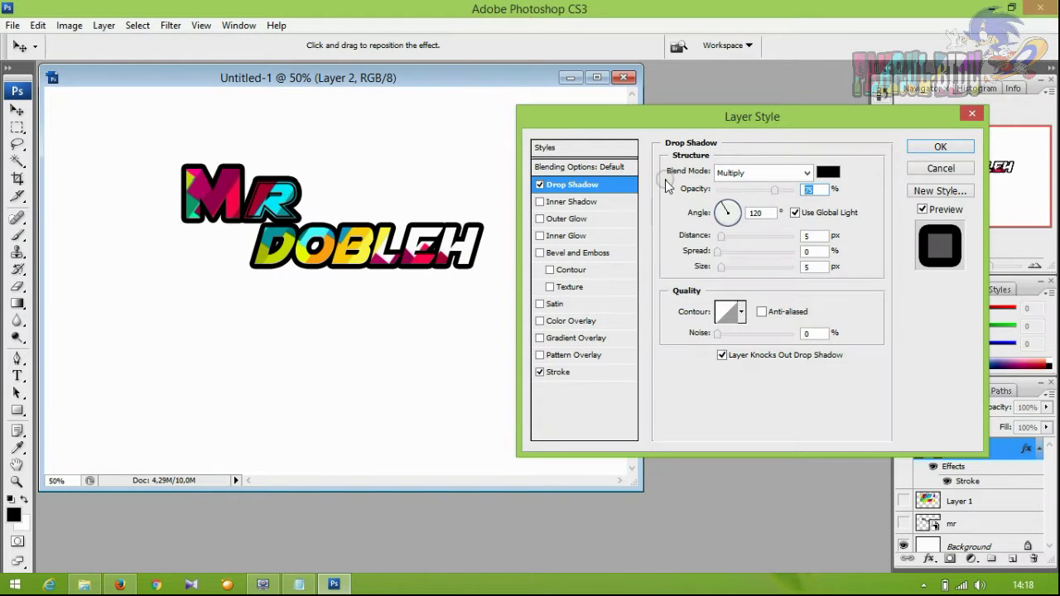
drag(775, 194, 795, 190)
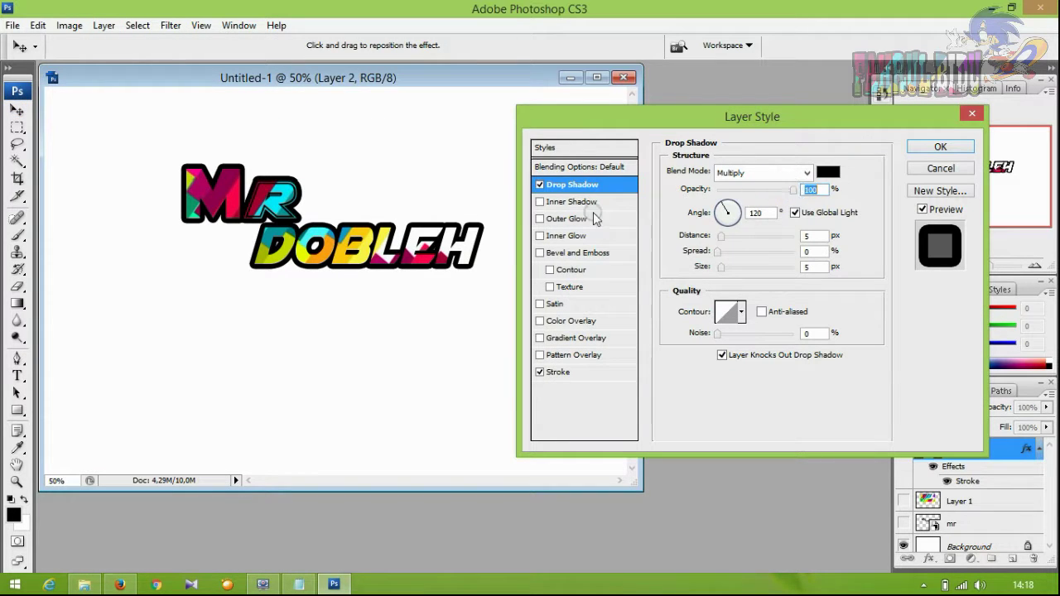
click(540, 202)
click(942, 147)
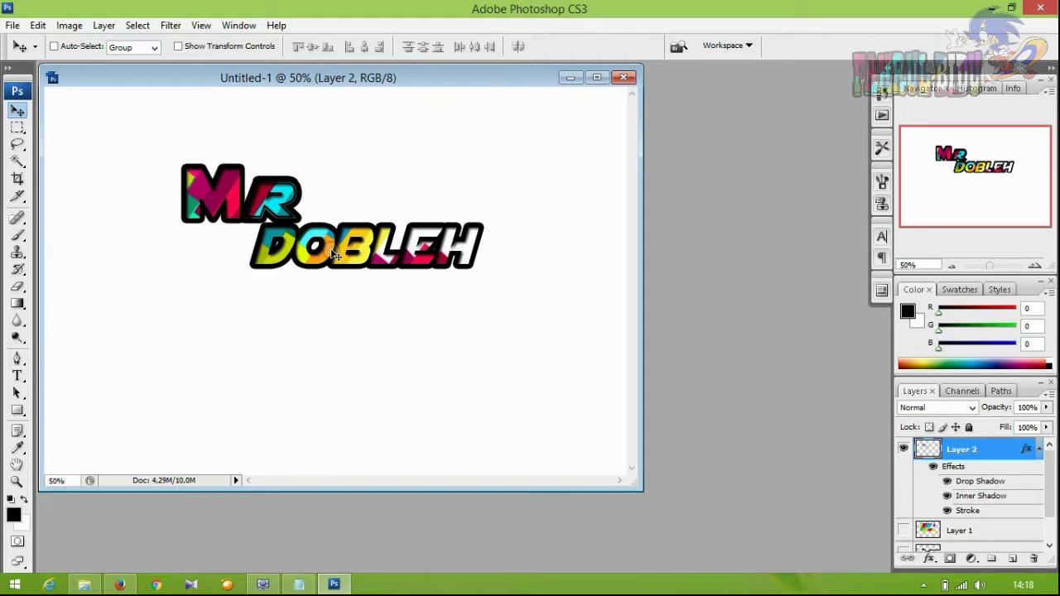
drag(334, 254, 334, 295)
click(597, 77)
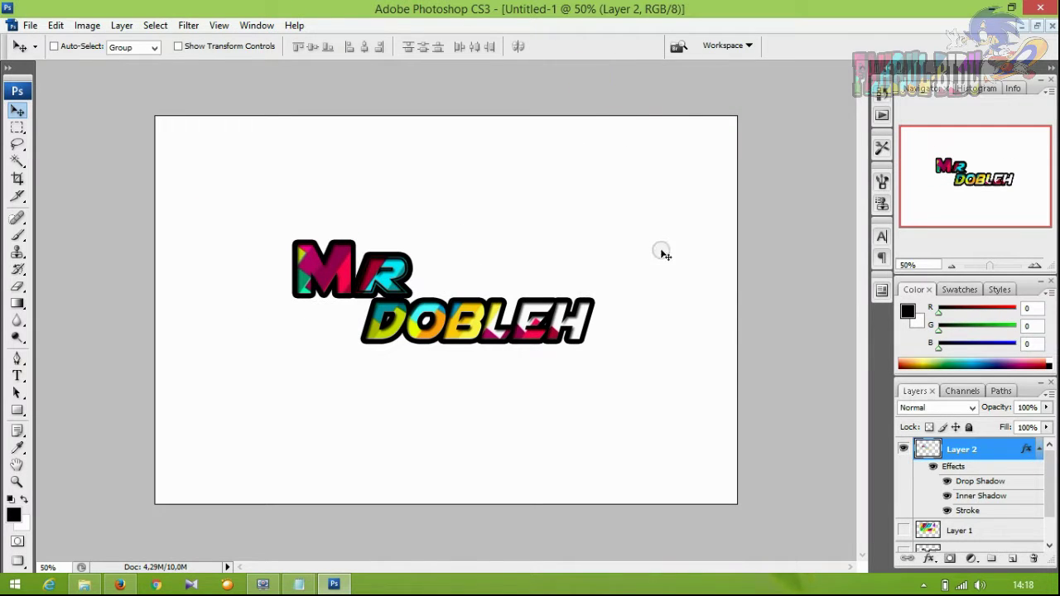
Turn the Background into Layer 0 and delete the mr and Layer 1 layers.
click(1037, 450)
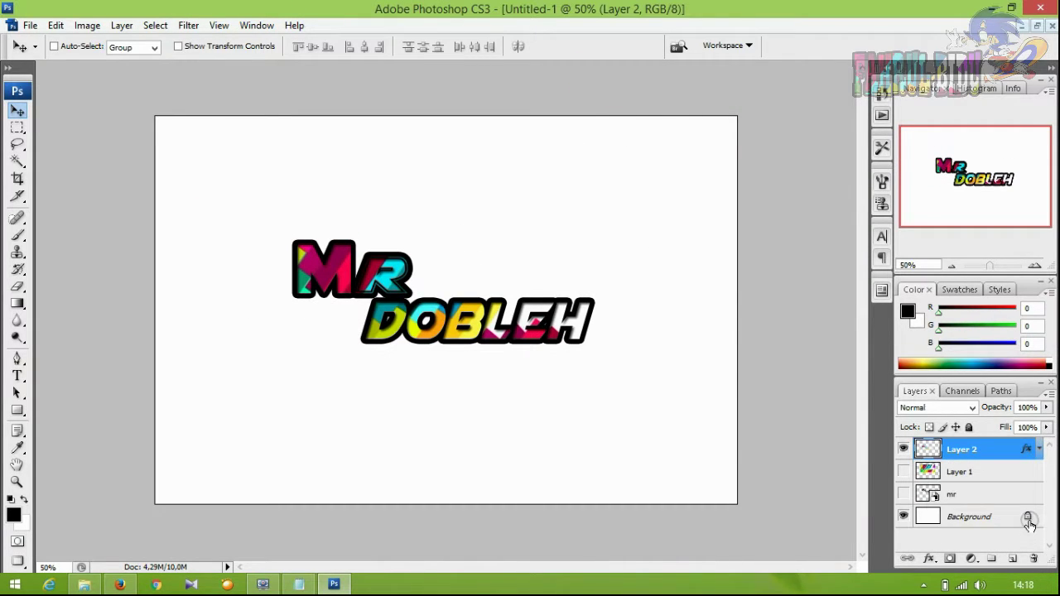
double_click(1032, 516)
key(Return)
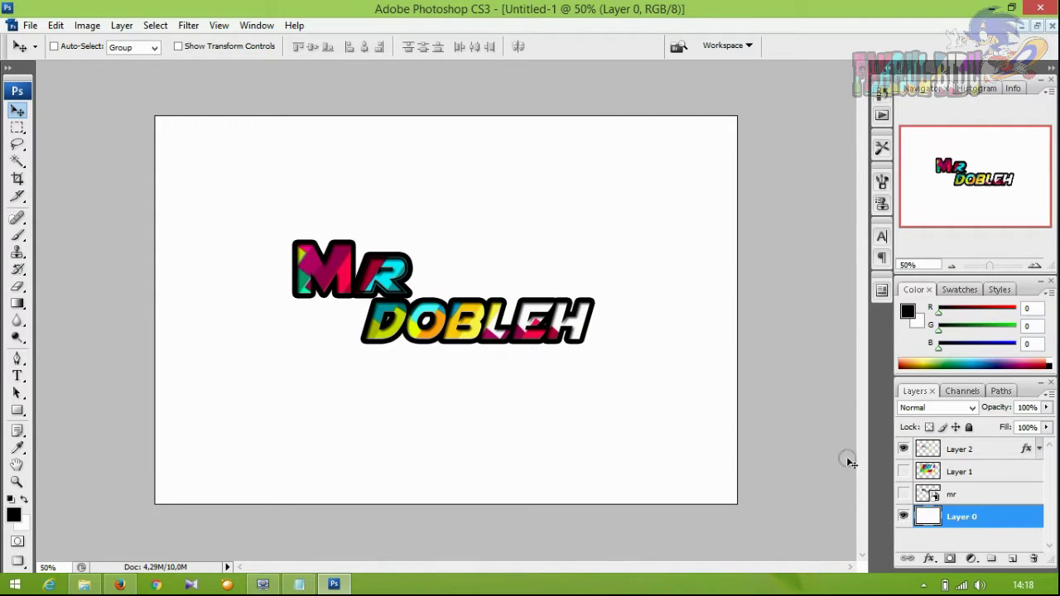
click(972, 499)
shift+click(966, 470)
key(Delete)
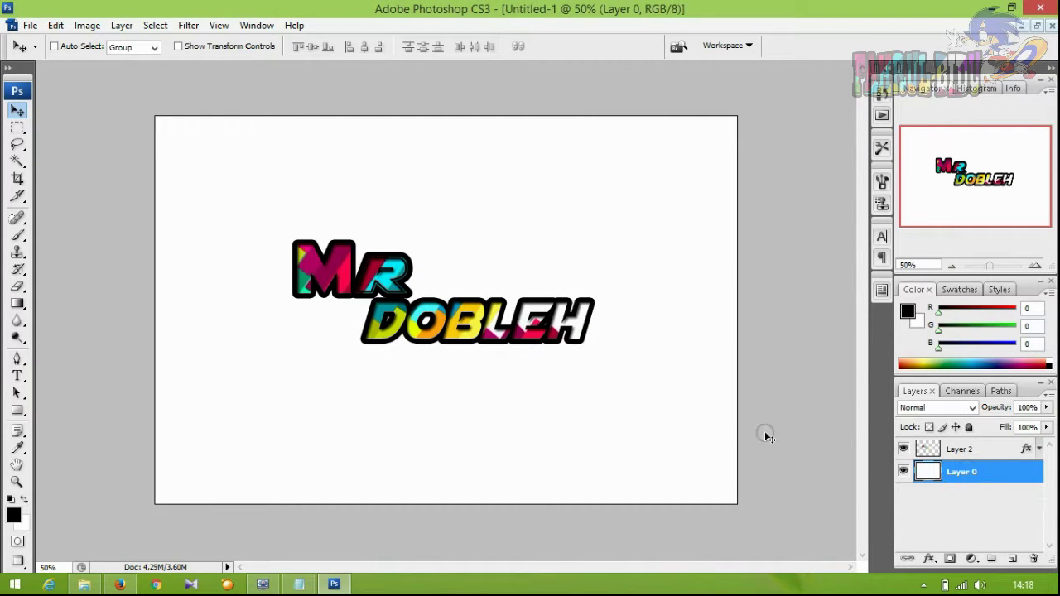
Magic Wand the white background on Layer 0 and delete it to transparency.
click(14, 163)
click(265, 194)
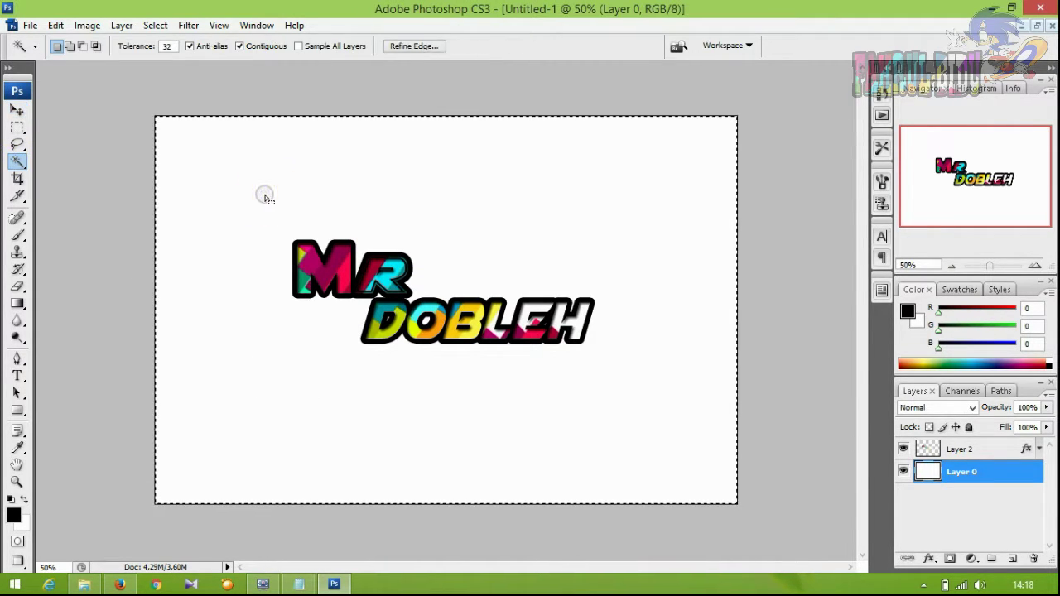
click(949, 450)
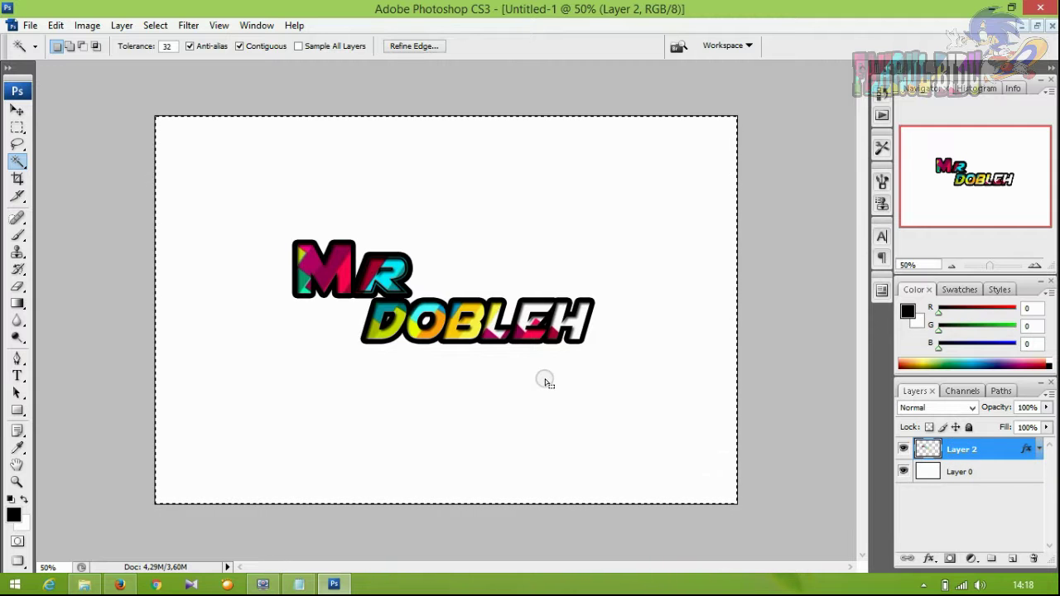
click(249, 333)
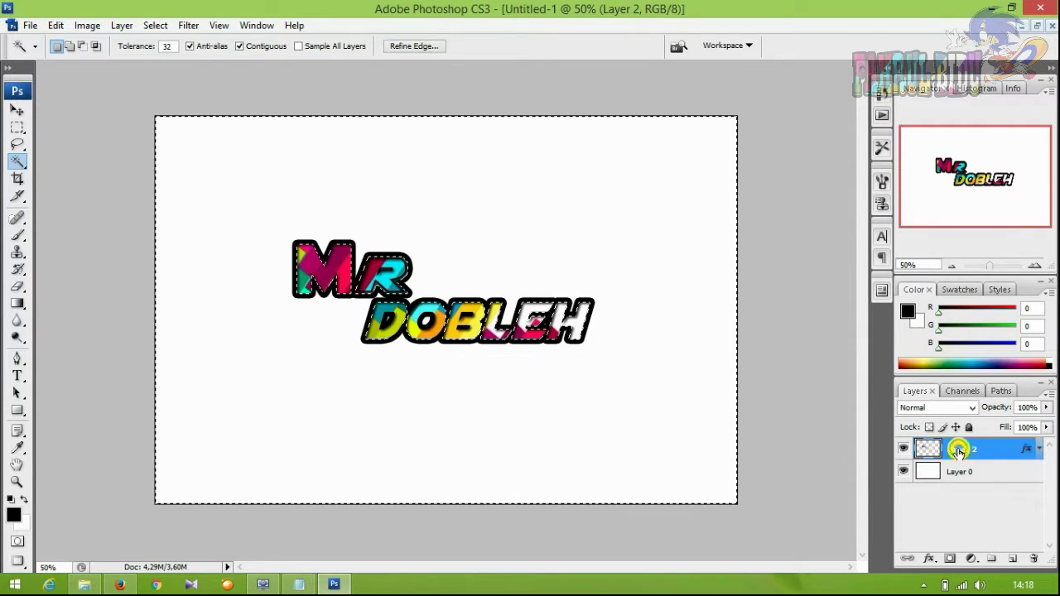
click(966, 470)
key(Delete)
click(527, 462)
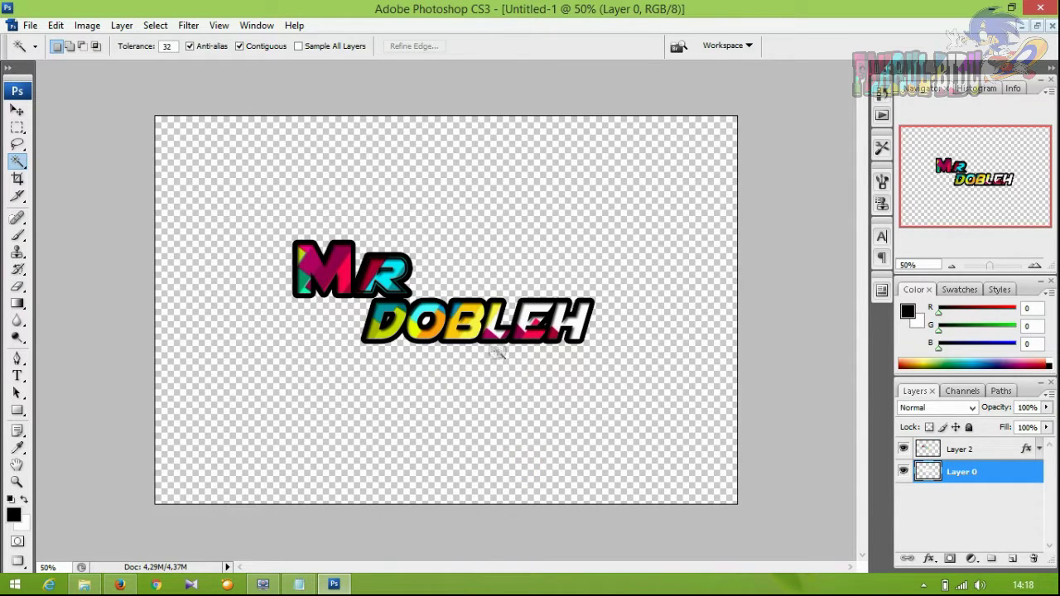
Crop the image tightly around the Mr DOBLEH lettering.
key(c)
mouse_move(273, 226)
mouse_down()
mouse_move(622, 365)
mouse_move(609, 354)
mouse_up()
key(Return)
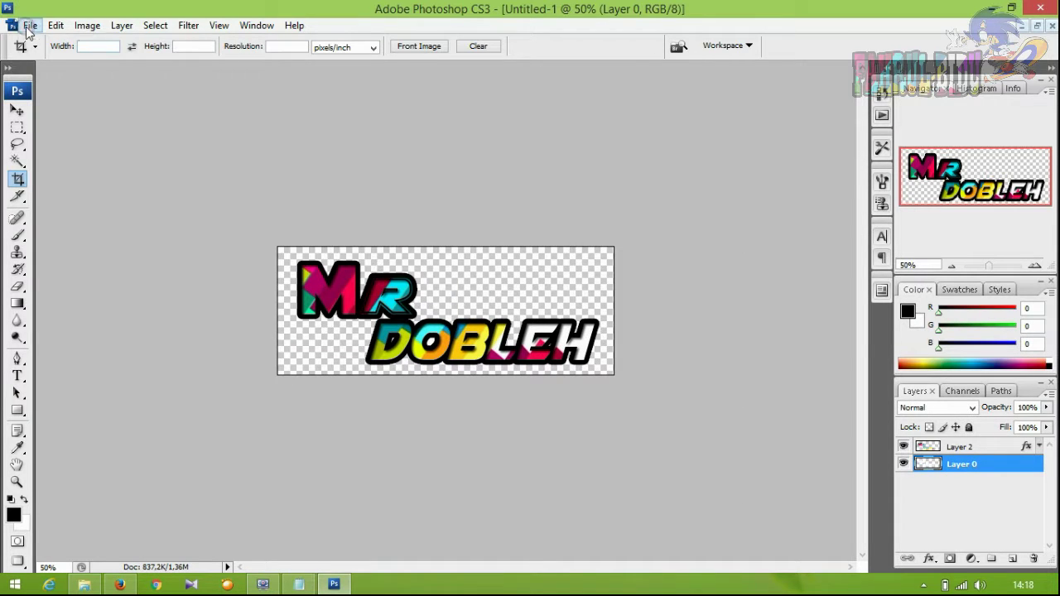
Save the sticker as mr.png in PNG format, accepting the PNG options.
click(30, 24)
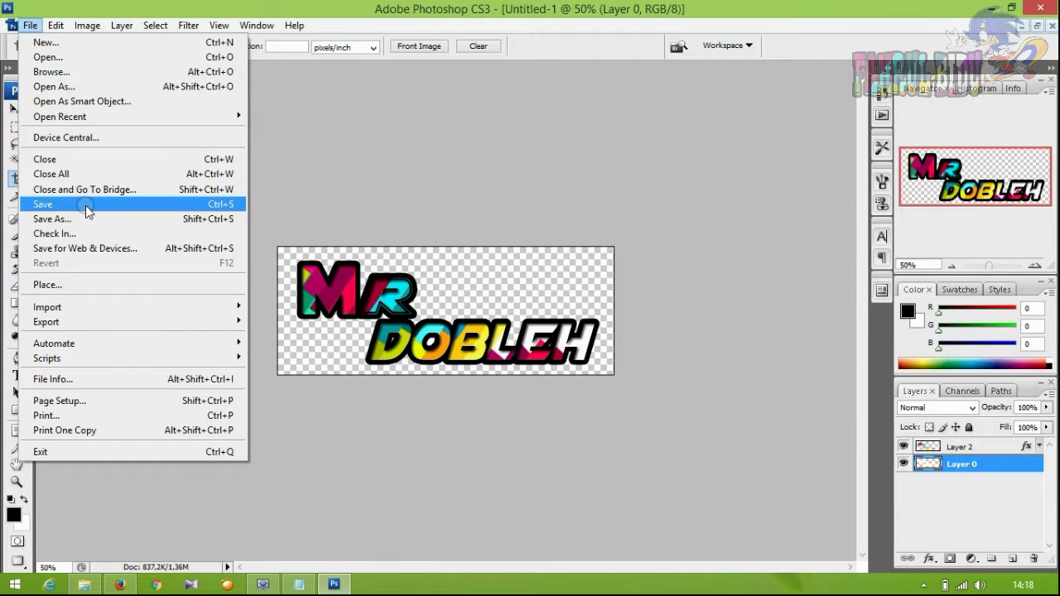
click(86, 206)
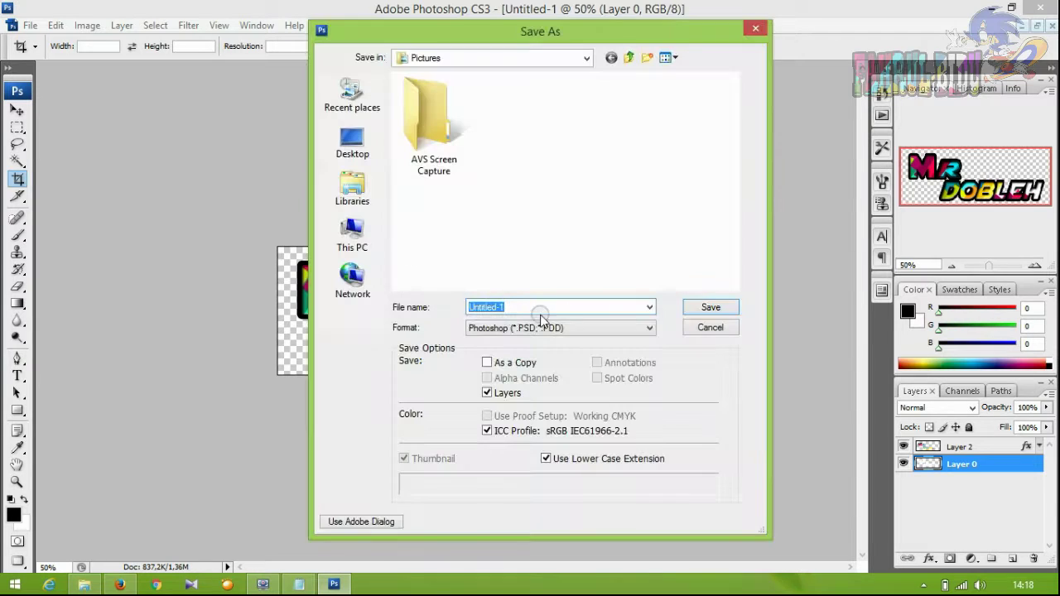
text(mr.dobleh)
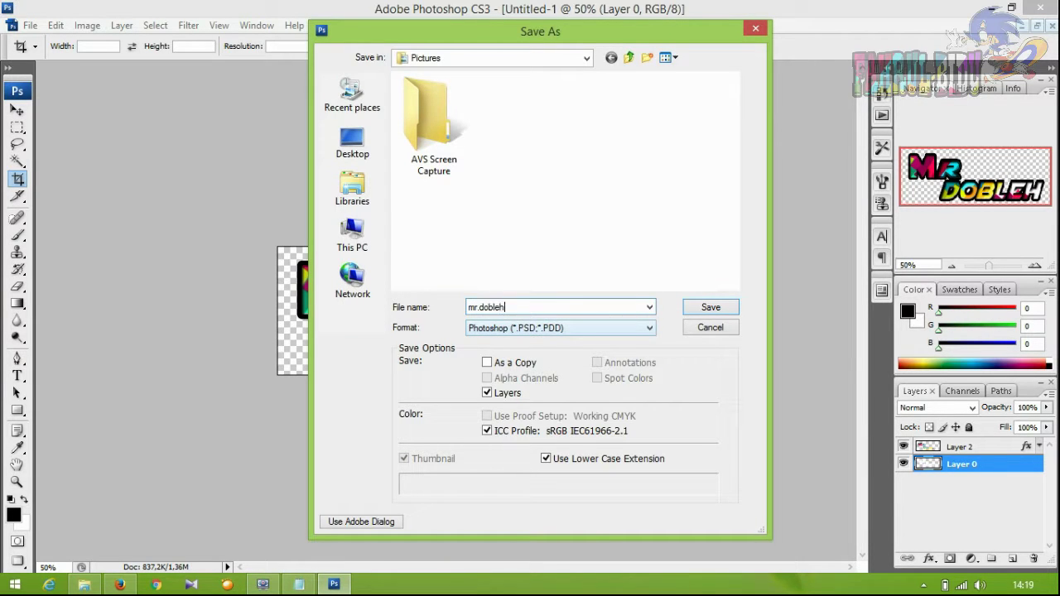
click(649, 328)
click(549, 471)
click(713, 307)
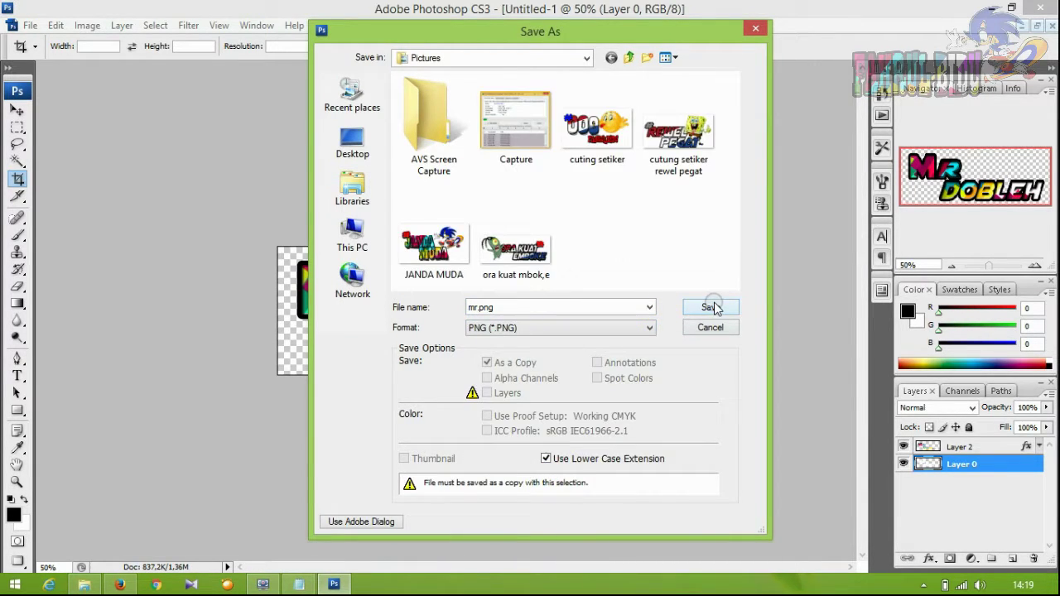
click(570, 283)
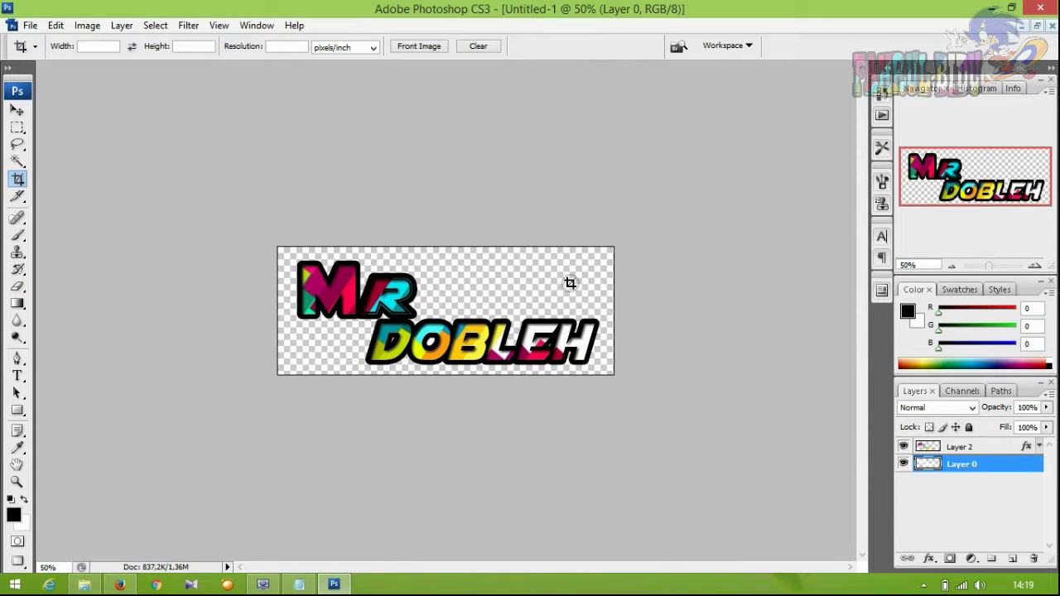
Bring Notepad back in front of Photoshop and erase its notes, then the closing message.
click(994, 7)
click(299, 585)
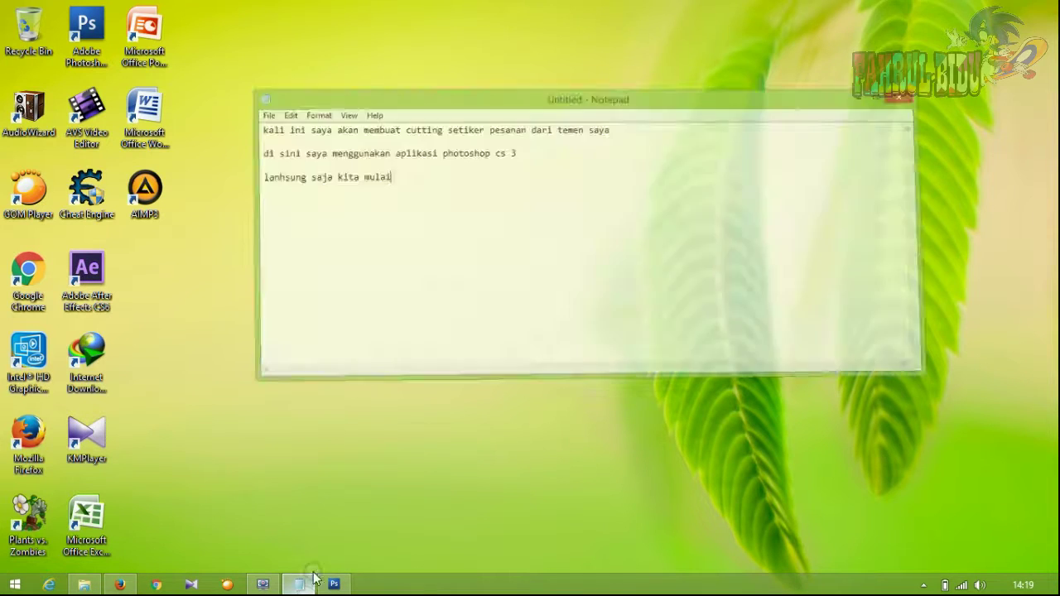
key(ctrl+a)
key(BackSpace)
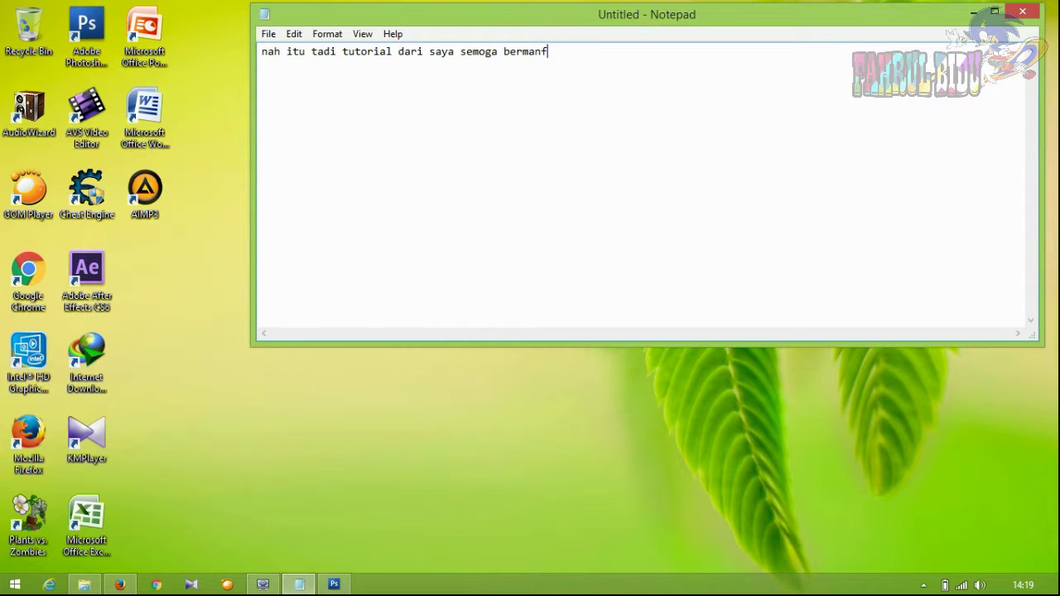
key(ctrl+a)
key(BackSpace)
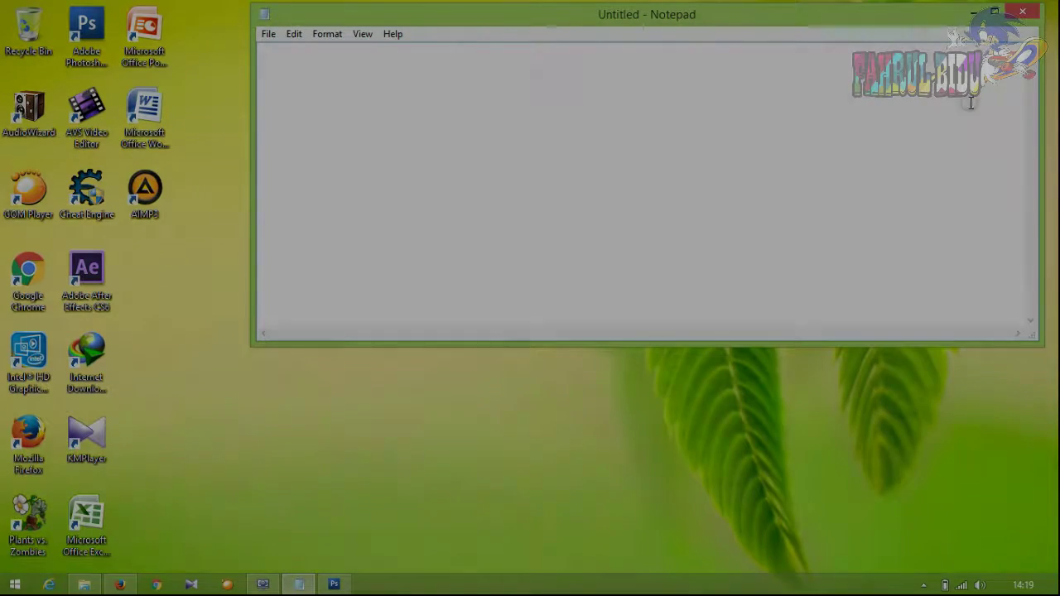